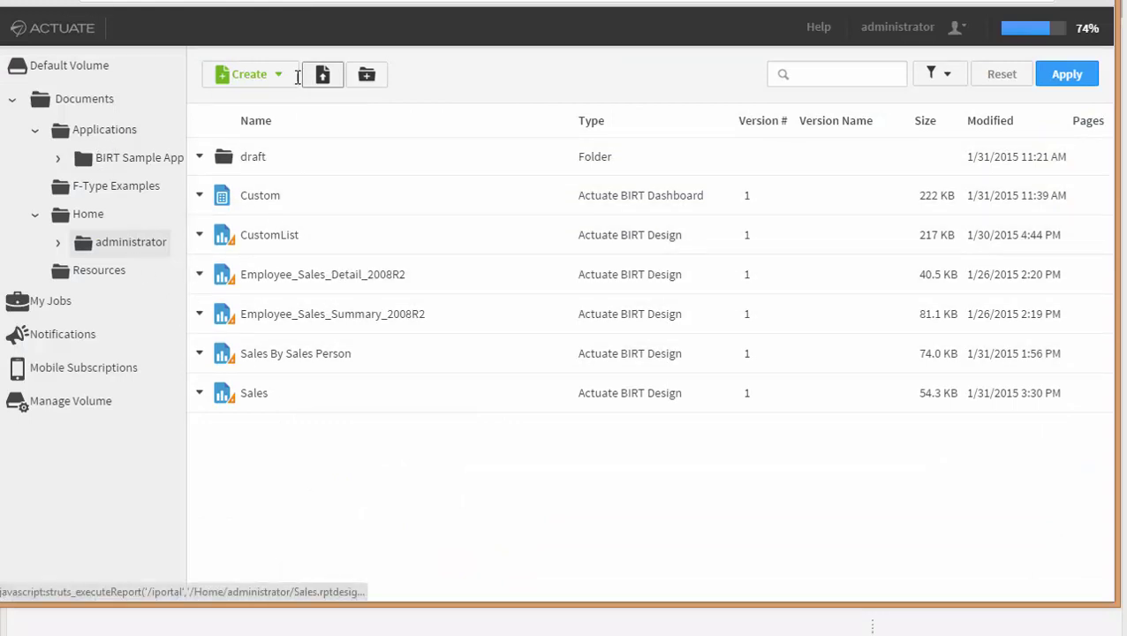
{"action": "left_click", "coordinate": [286, 81]}
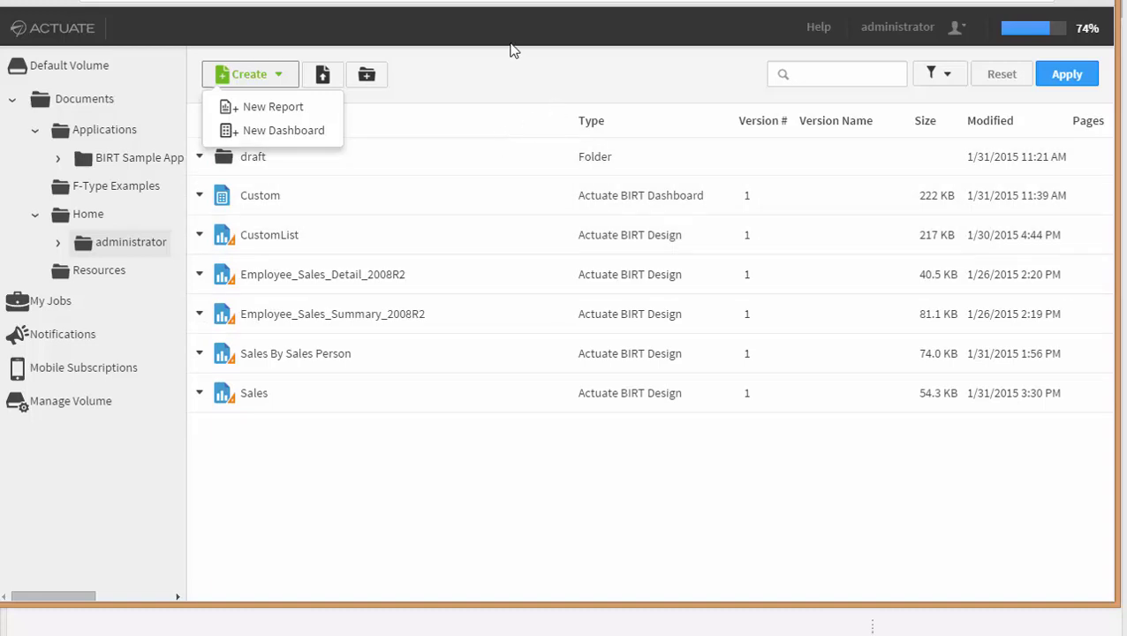
{"action": "left_click", "coordinate": [517, 80]}
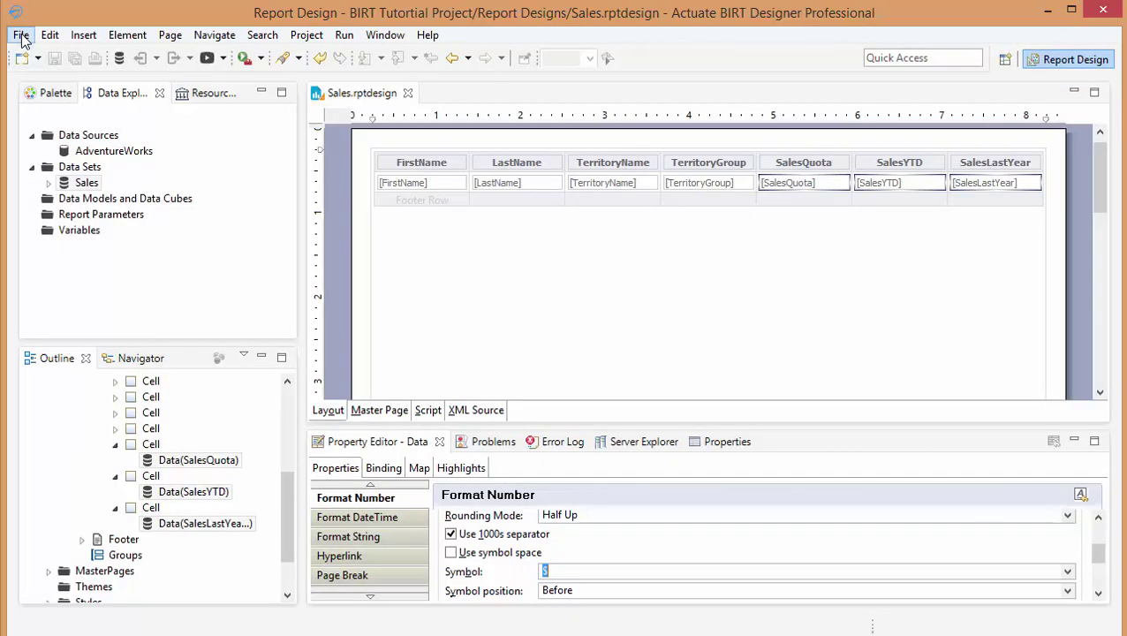
{"action": "left_click", "coordinate": [21, 35]}
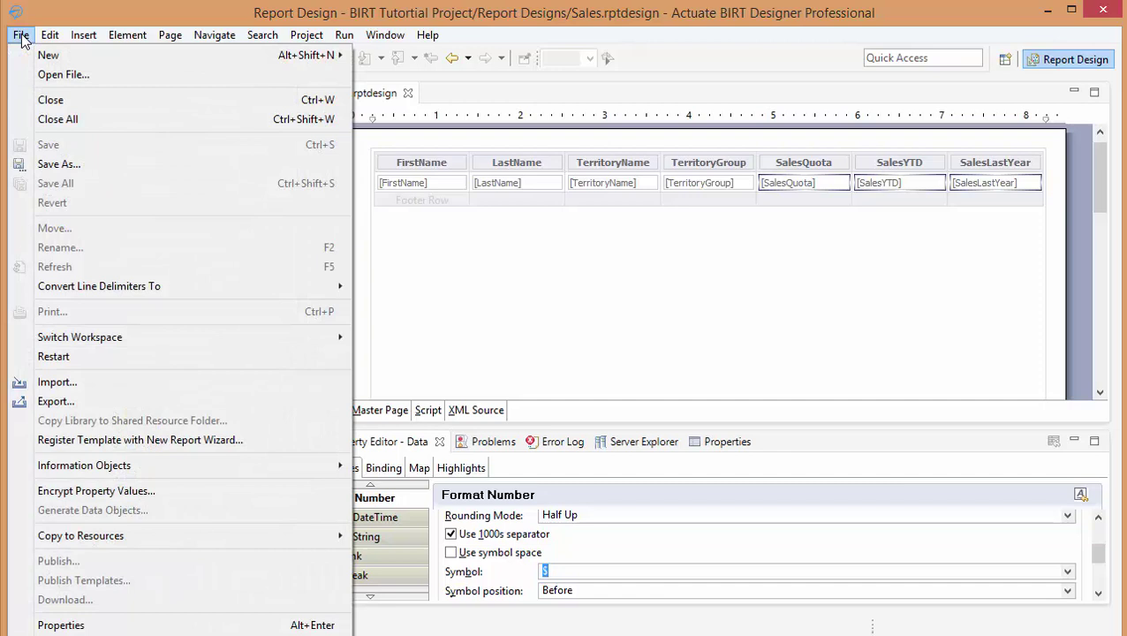
{"action": "left_click", "coordinate": [26, 37]}
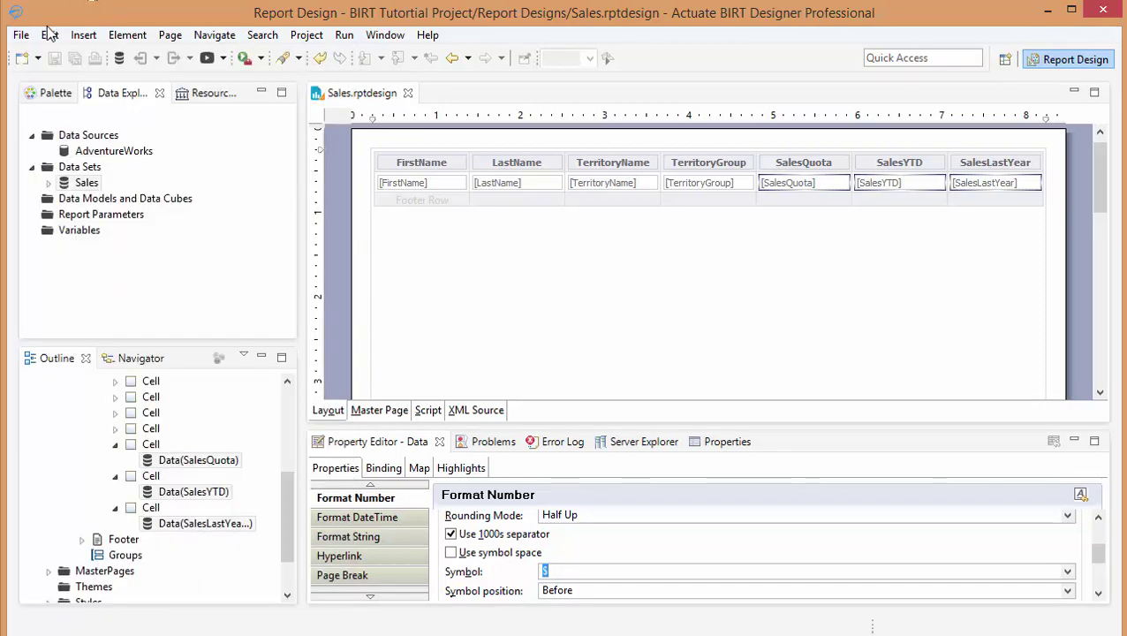
{"action": "left_click_drag", "start_coordinate": [85, 182], "coordinate": [60, 81]}
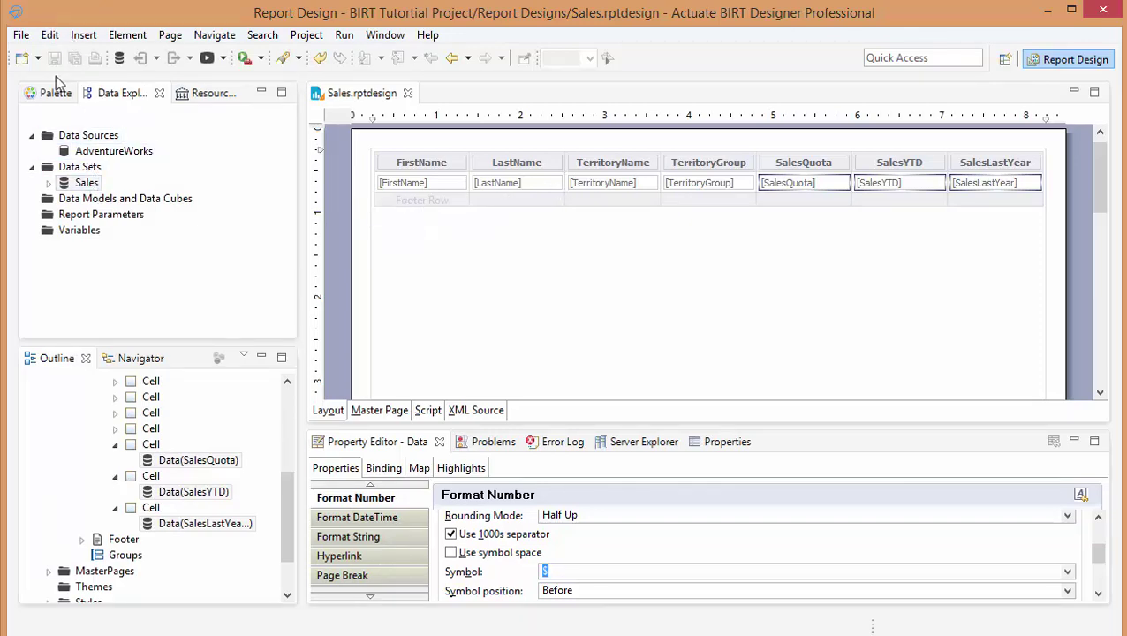
Start a new data object and choose BIRT Tutortial Project as the project it belongs to
{"action": "left_click", "coordinate": [20, 35]}
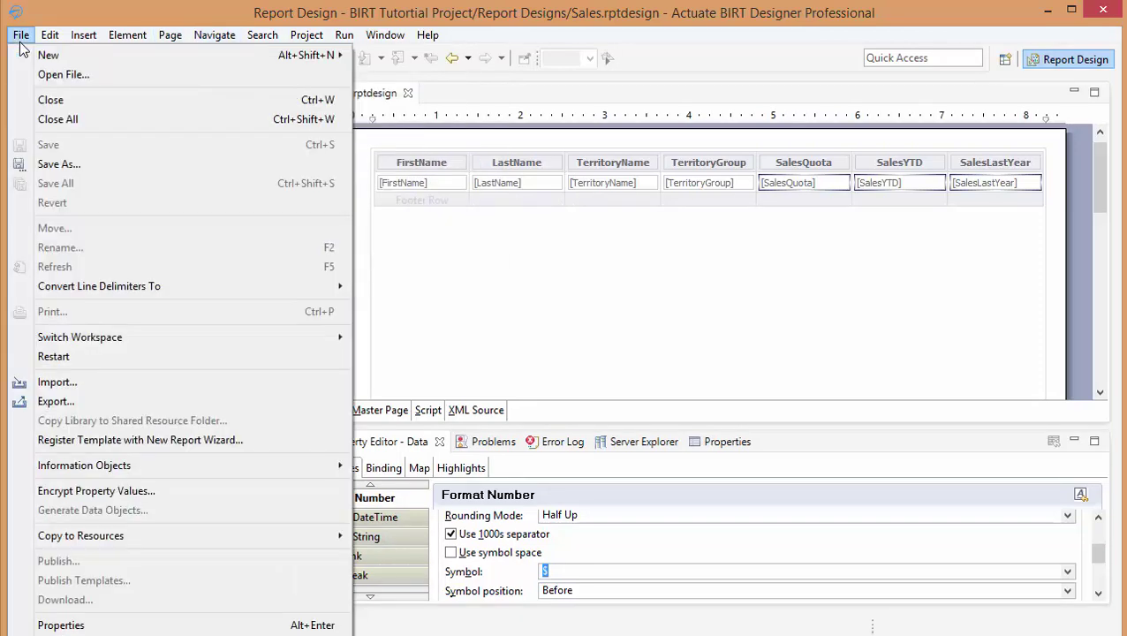
{"action": "mouse_move", "coordinate": [176, 58]}
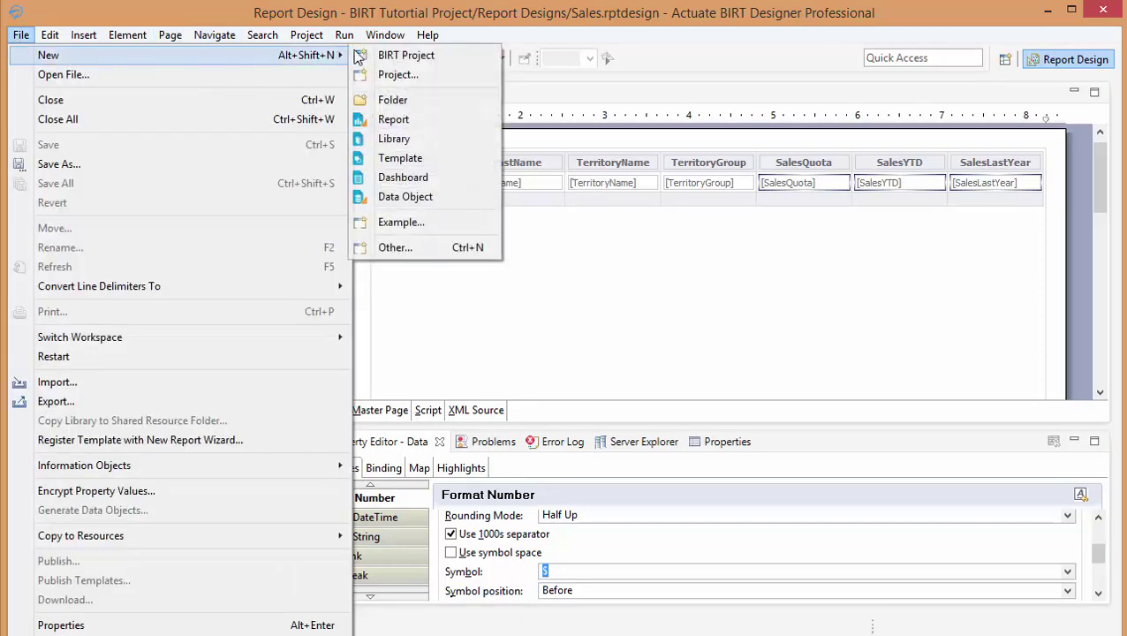
{"action": "left_click", "coordinate": [404, 198]}
{"action": "left_click", "coordinate": [410, 102]}
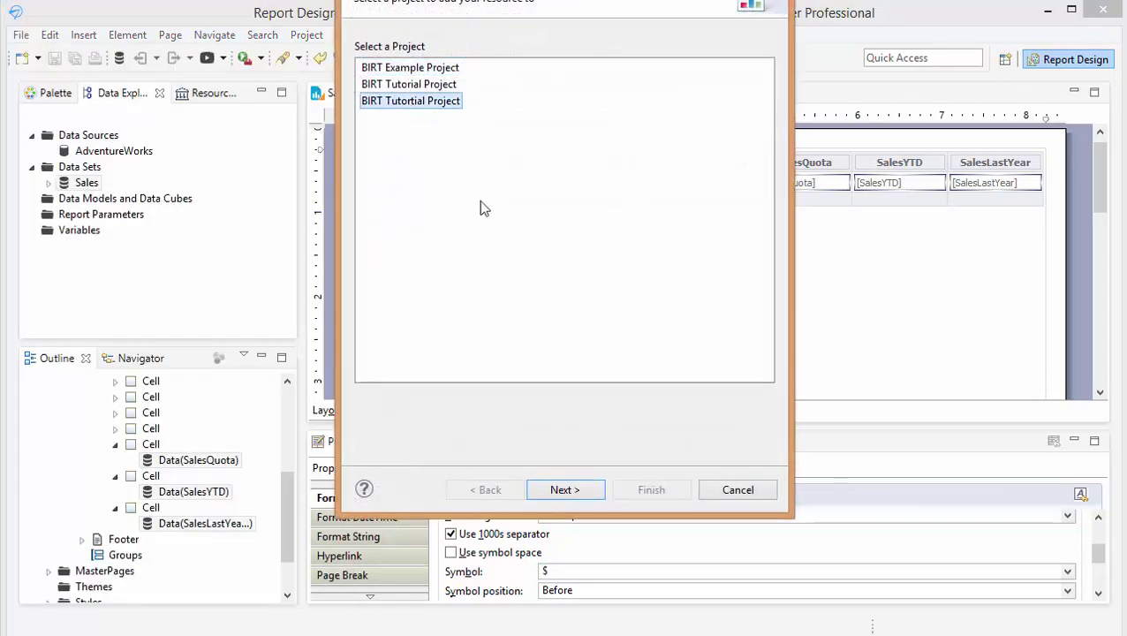
{"action": "left_click", "coordinate": [564, 489]}
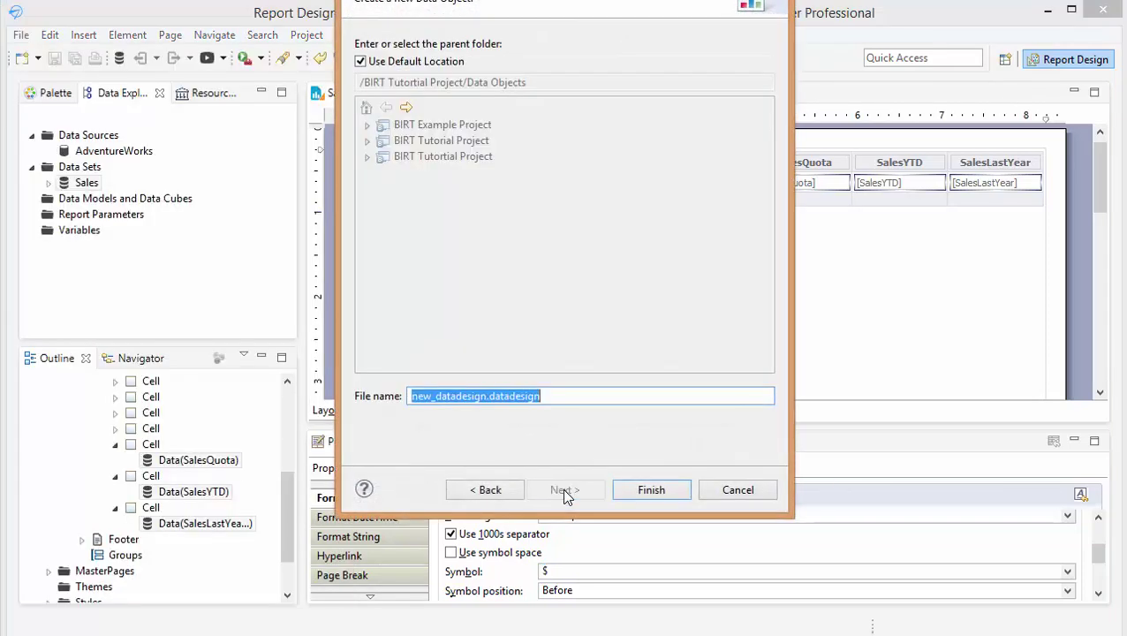
Name the data object file Sales.datadesign and create it in the default location
{"action": "left_click", "coordinate": [466, 396]}
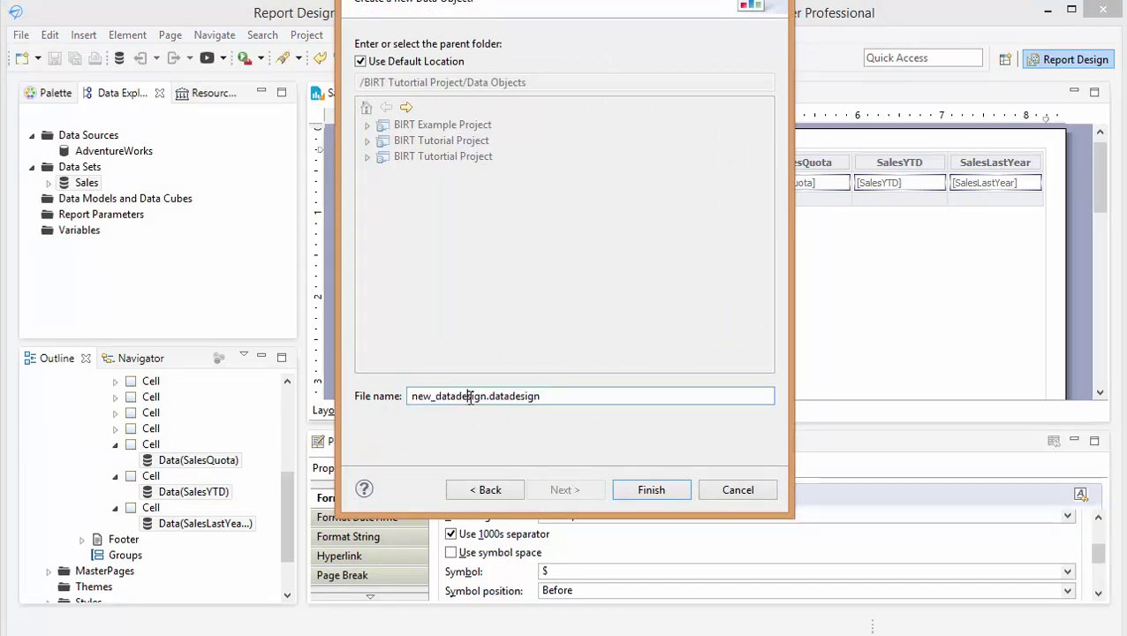
{"action": "left_click_drag", "start_coordinate": [477, 395], "coordinate": [412, 402]}
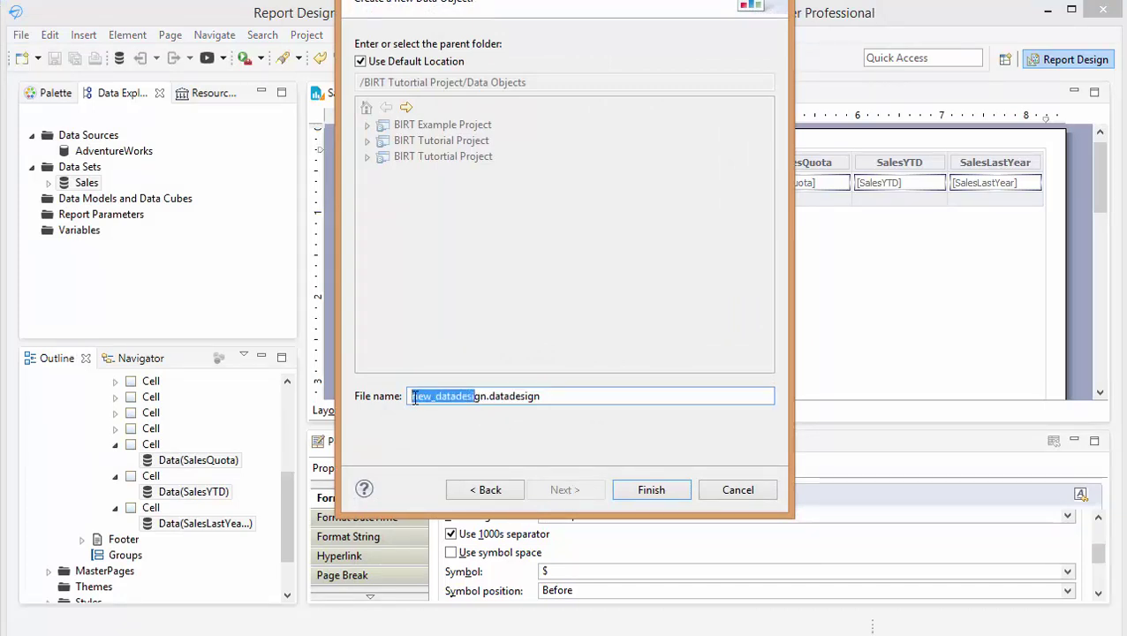
{"action": "key", "text": "BackSpace"}
{"action": "key", "text": "Delete"}
{"action": "key", "text": "Delete"}
{"action": "key", "text": "Delete"}
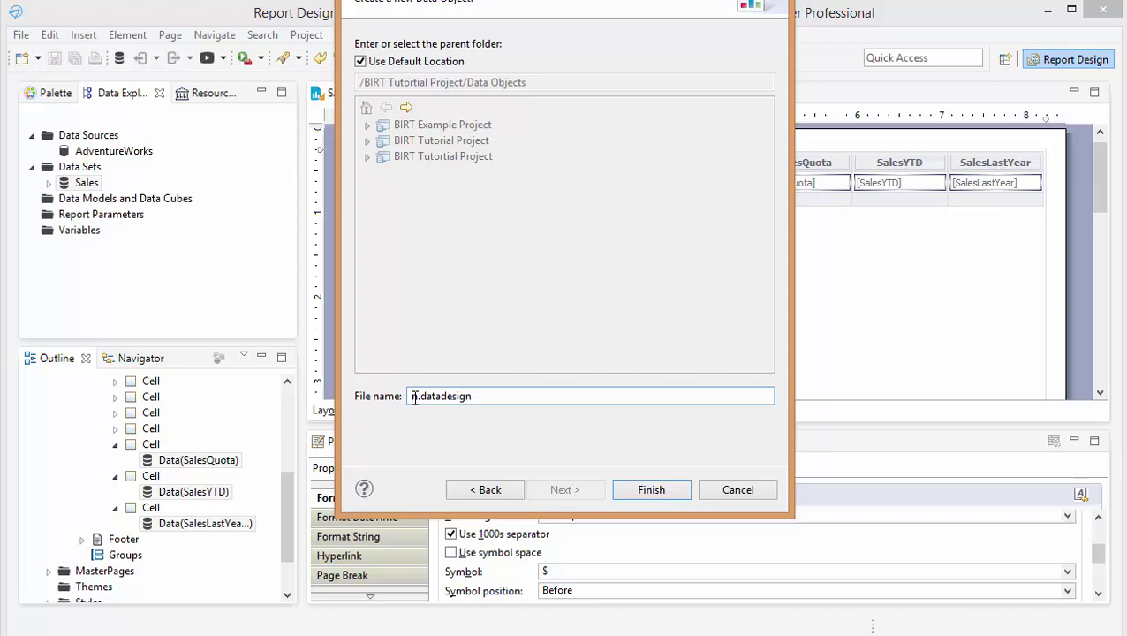
{"action": "type", "text": "Sales."}
{"action": "left_click", "coordinate": [645, 491]}
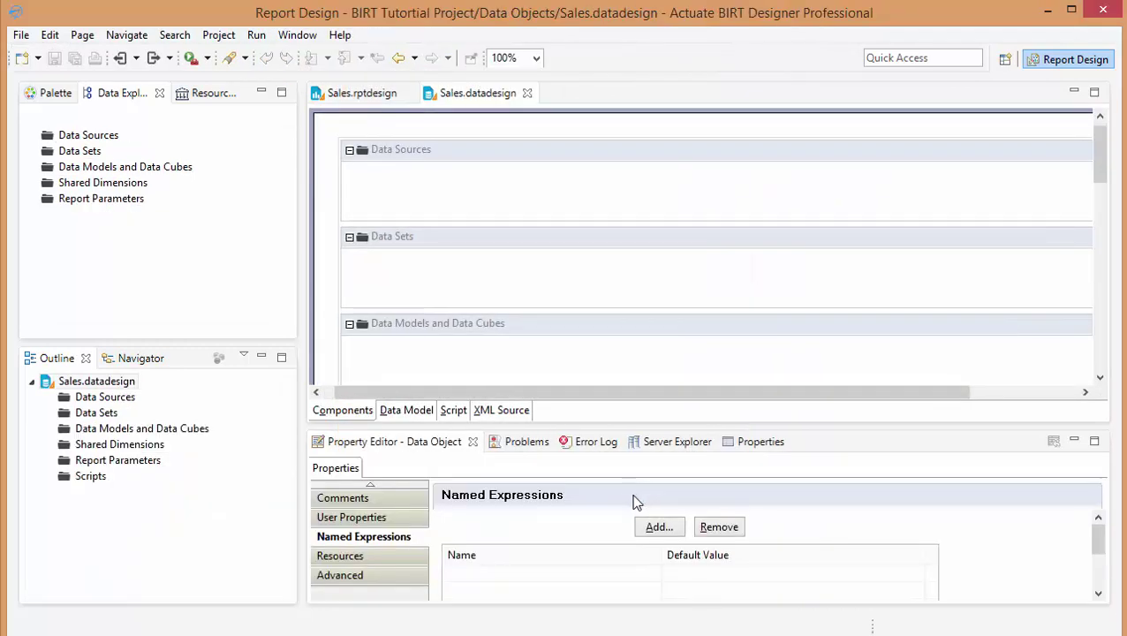
{"action": "left_click", "coordinate": [73, 135]}
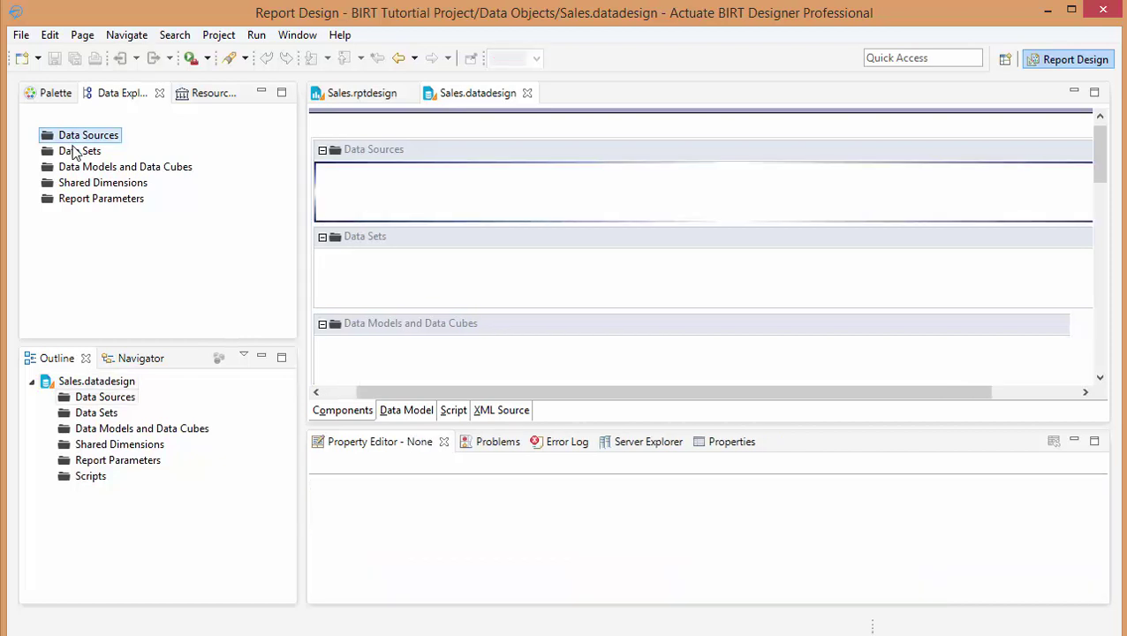
{"action": "left_click", "coordinate": [74, 151]}
{"action": "left_click", "coordinate": [93, 167]}
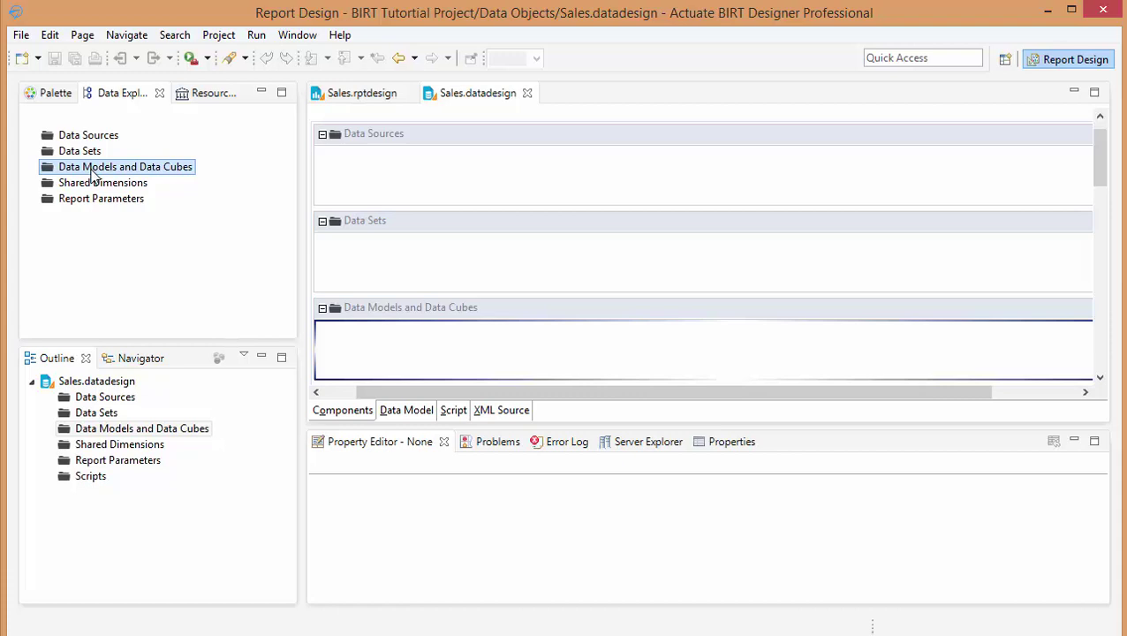
{"action": "left_click", "coordinate": [86, 138]}
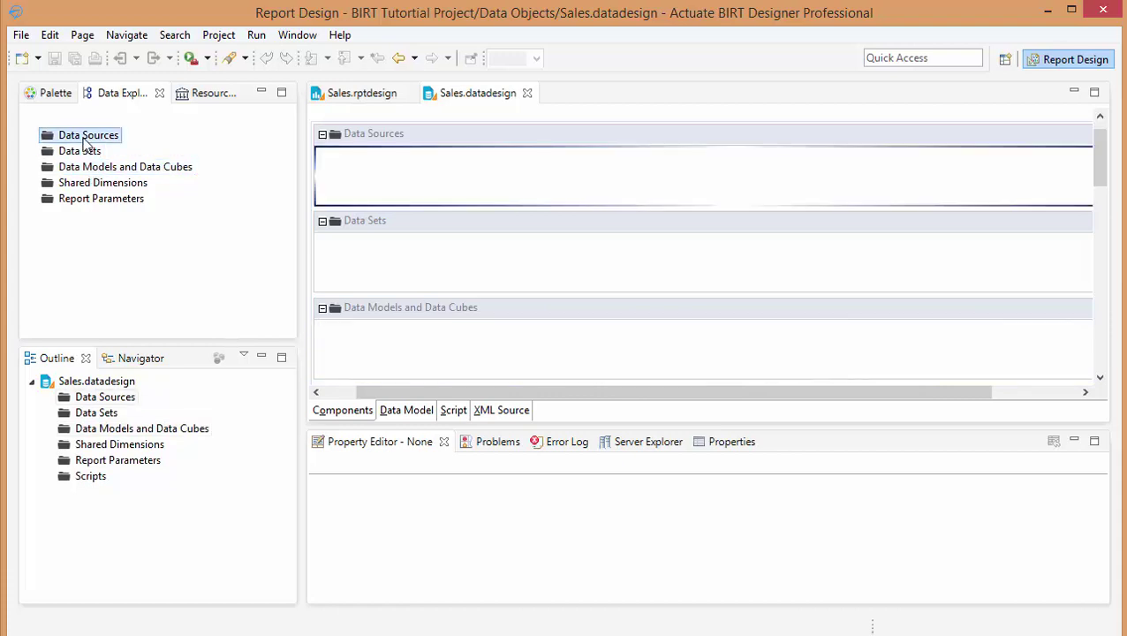
Copy the AdventureWorks data source from Sales.rptdesign into the data sources of Sales.datadesign
{"action": "left_click", "coordinate": [350, 97]}
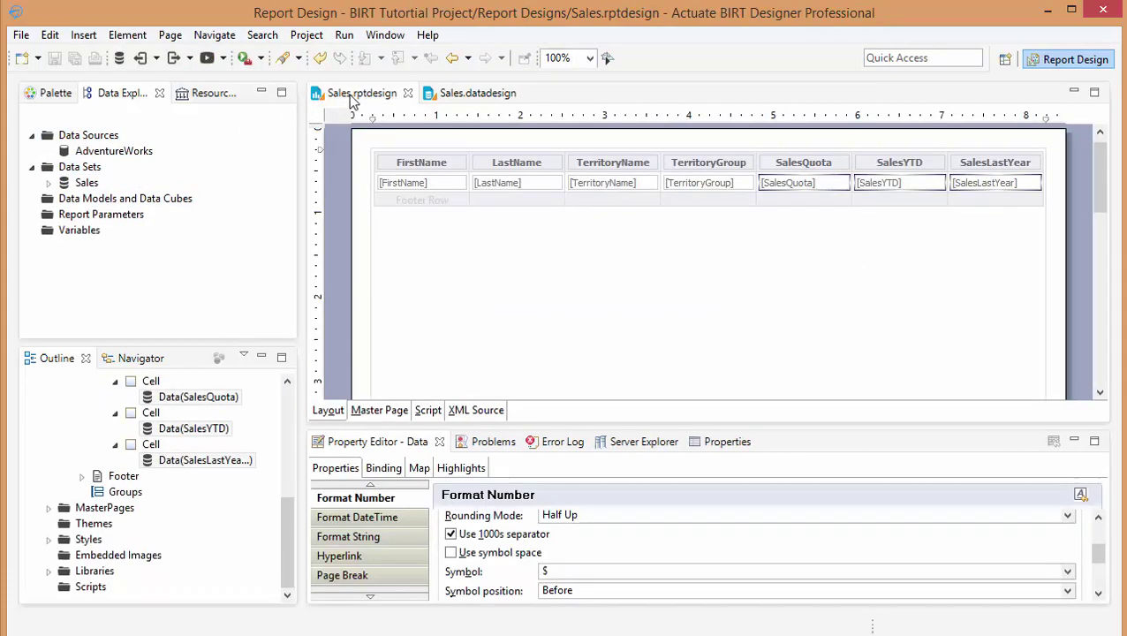
{"action": "right_click", "coordinate": [118, 152]}
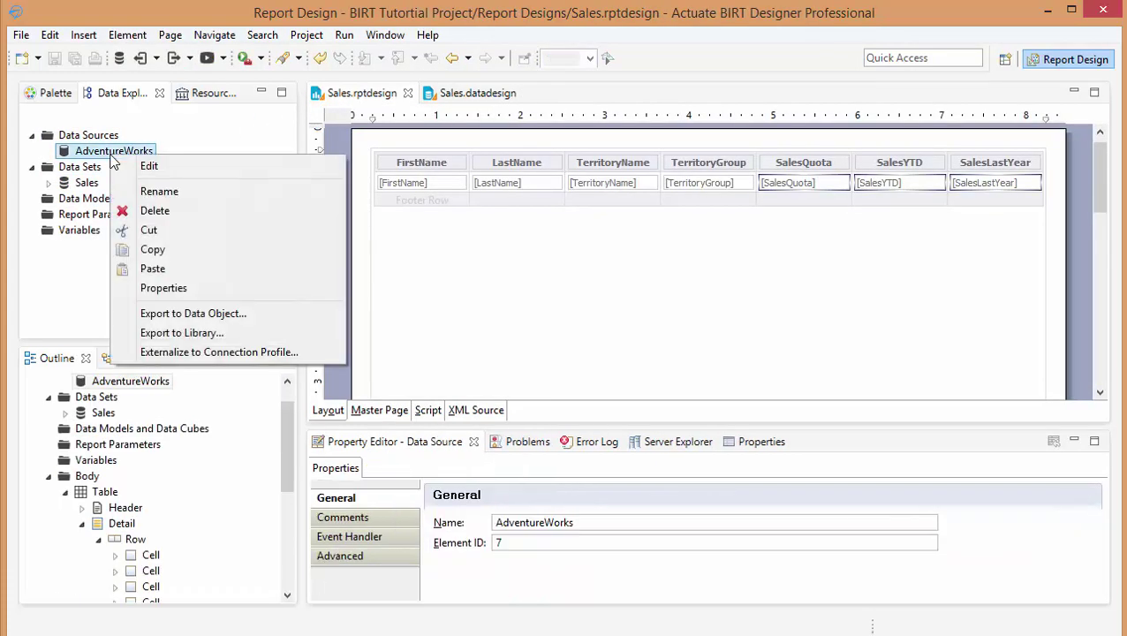
{"action": "left_click", "coordinate": [188, 250]}
{"action": "left_click", "coordinate": [460, 97]}
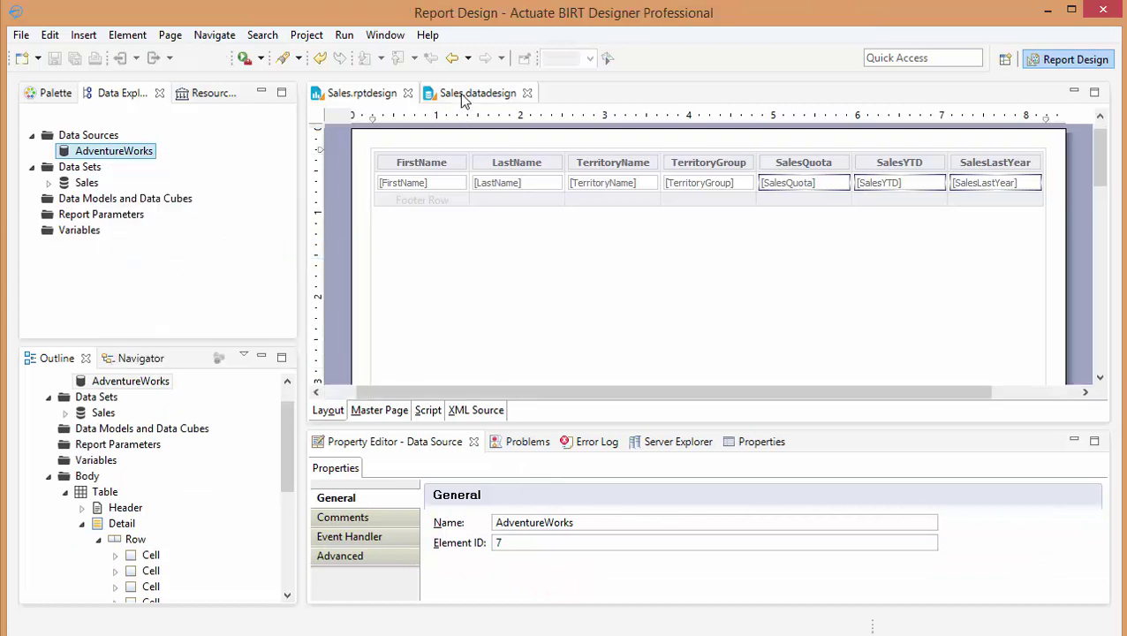
{"action": "right_click", "coordinate": [87, 137]}
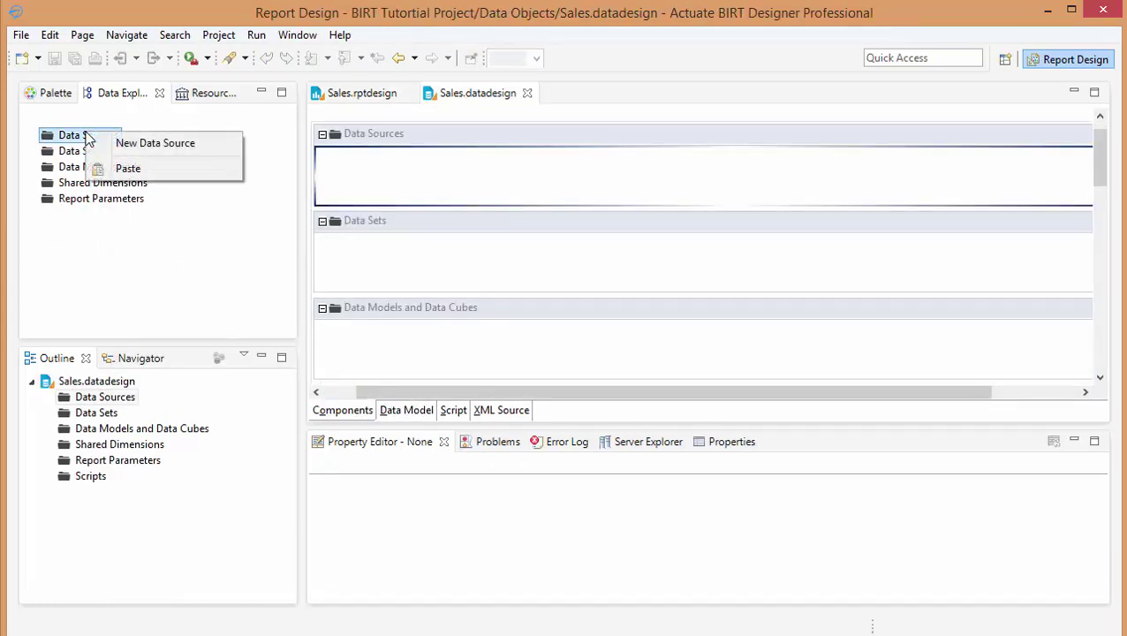
{"action": "left_click", "coordinate": [124, 168]}
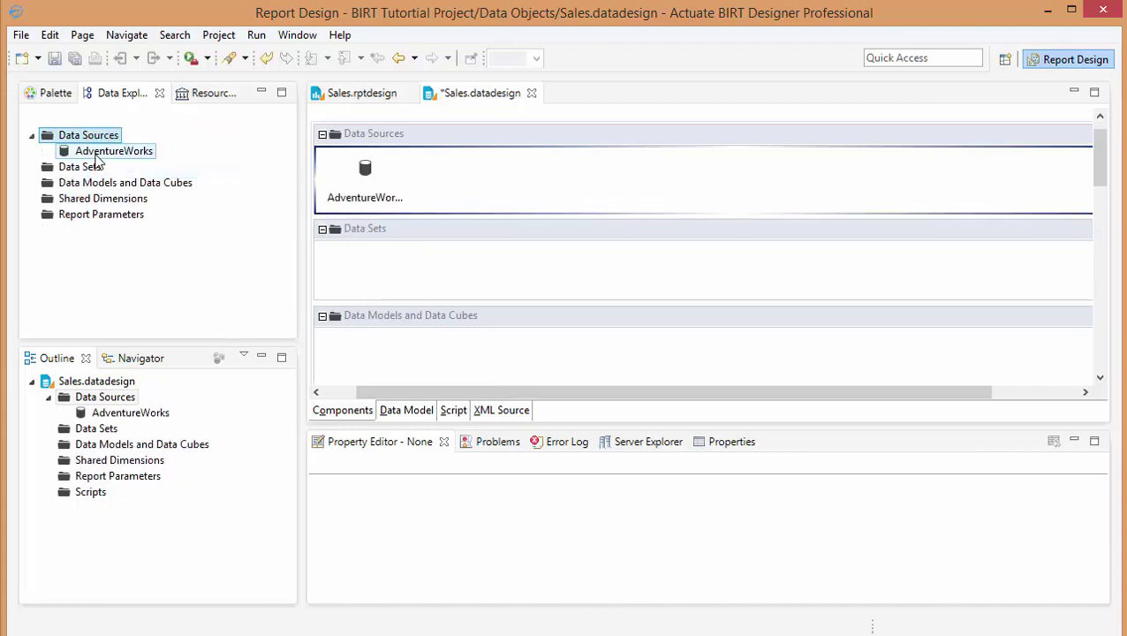
{"action": "left_click", "coordinate": [99, 152]}
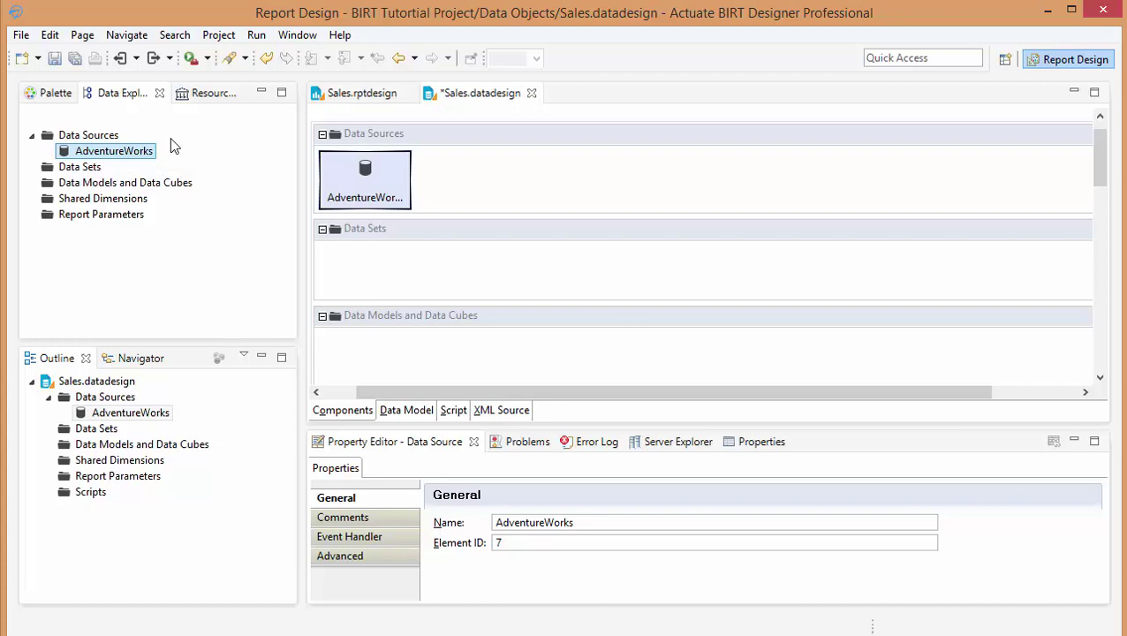
{"action": "left_click", "coordinate": [342, 93]}
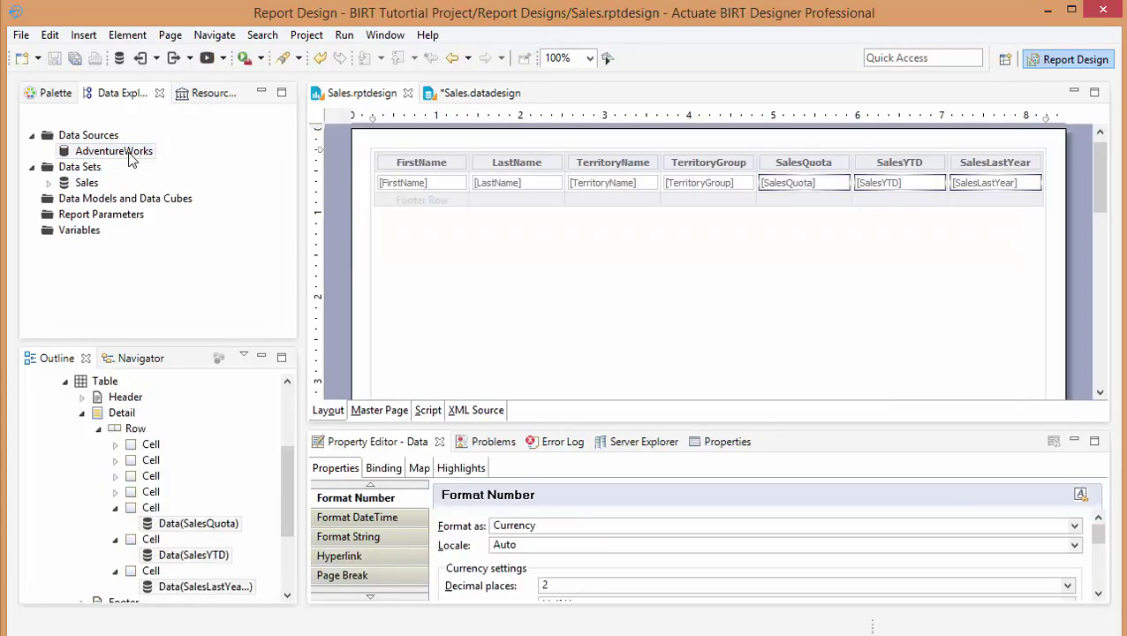
{"action": "left_click", "coordinate": [465, 94]}
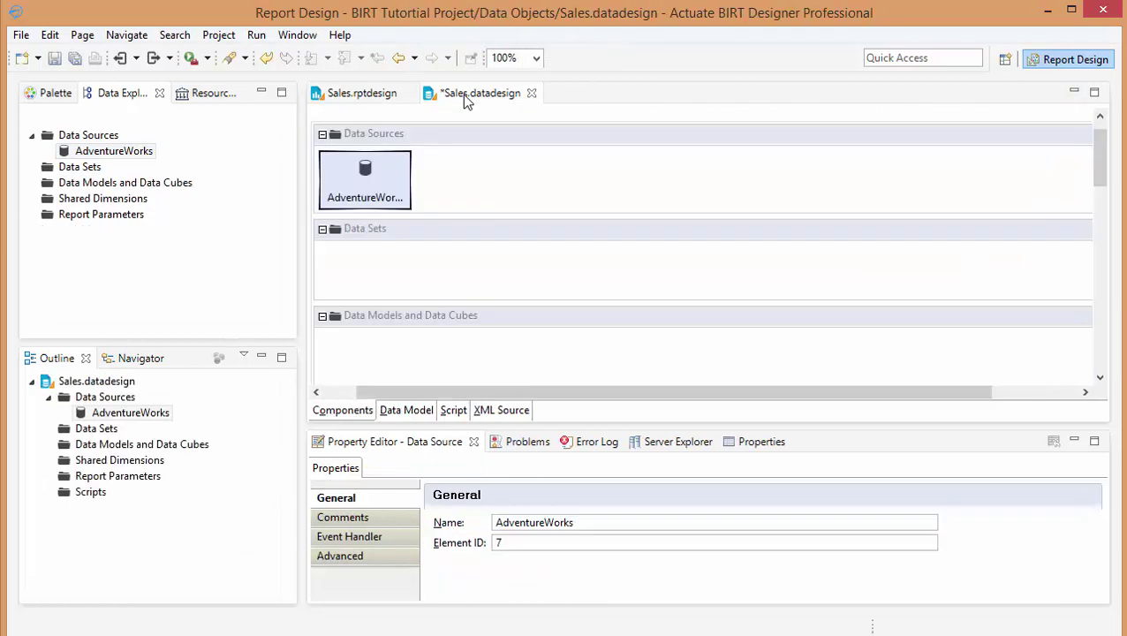
{"action": "left_click", "coordinate": [90, 156]}
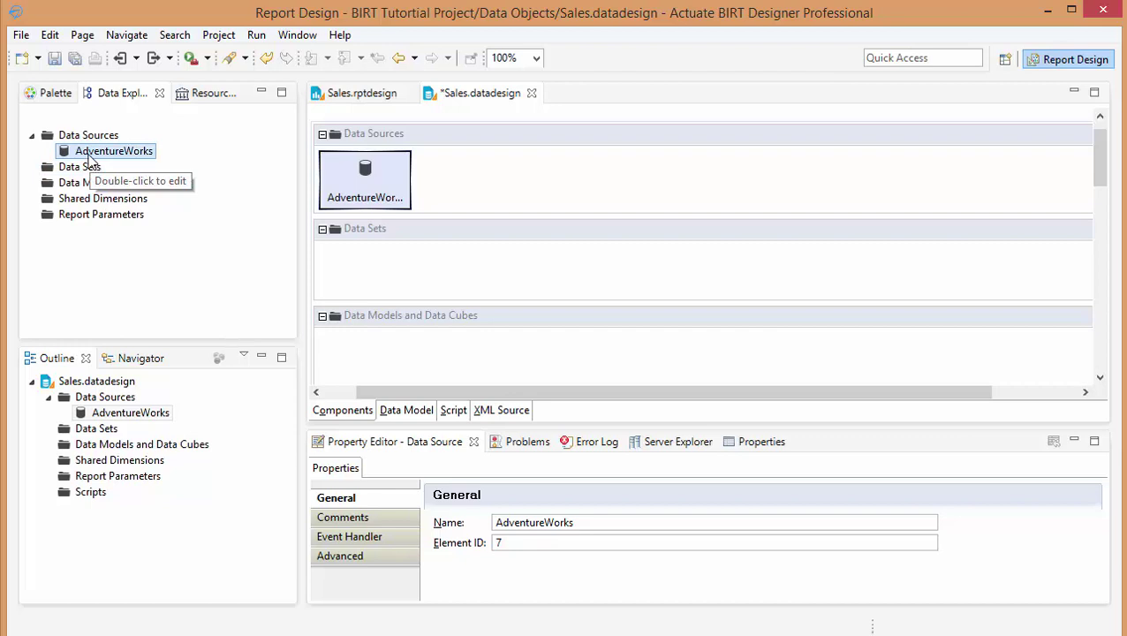
{"action": "right_click", "coordinate": [88, 137]}
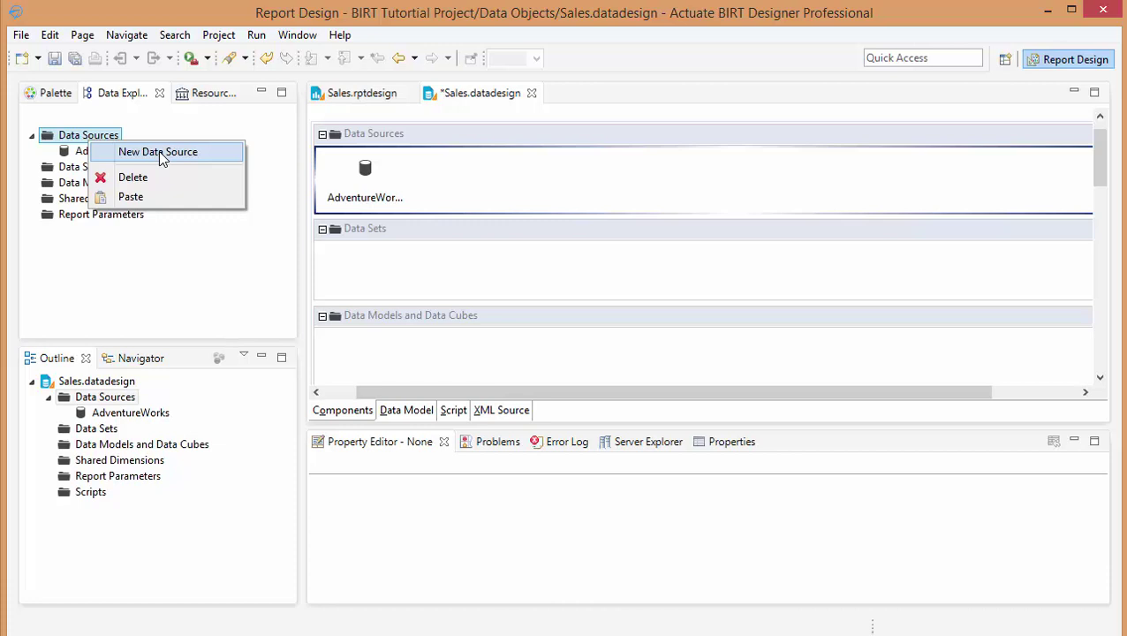
{"action": "left_click", "coordinate": [66, 168]}
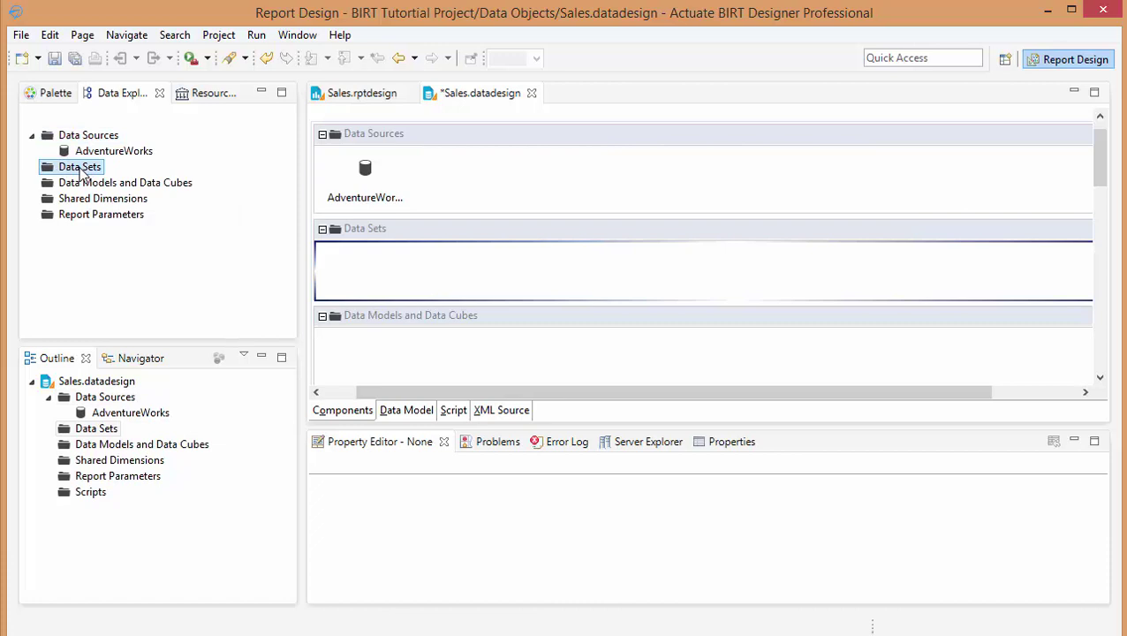
Copy the Sales data set from Sales.rptdesign into the data sets of Sales.datadesign
{"action": "left_click", "coordinate": [348, 94]}
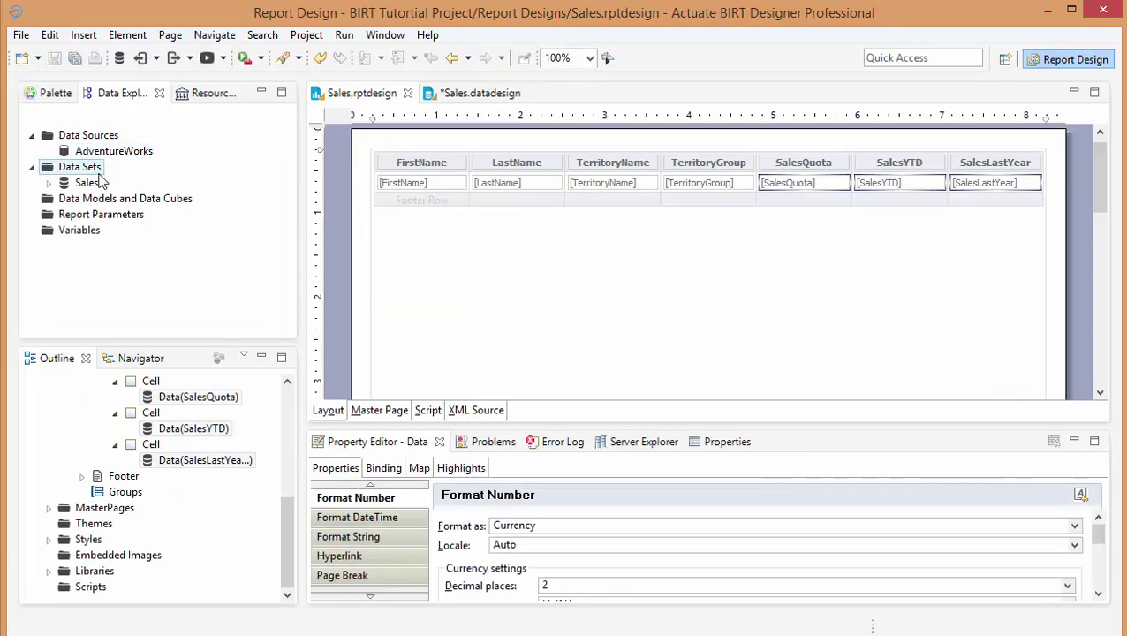
{"action": "left_click", "coordinate": [85, 183]}
{"action": "right_click", "coordinate": [87, 184]}
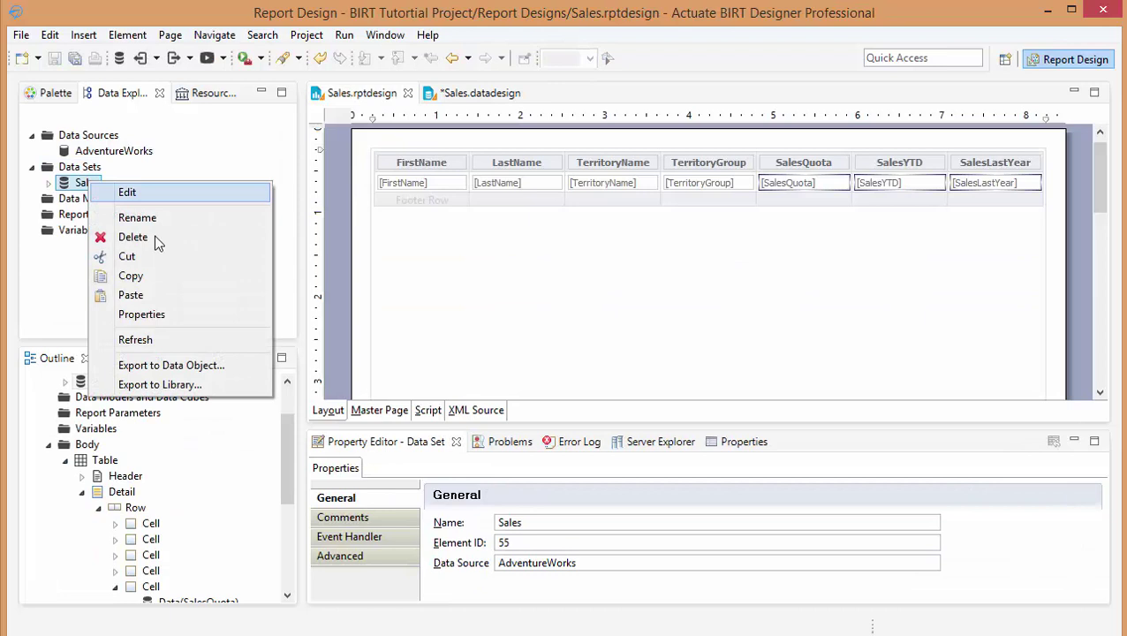
{"action": "left_click", "coordinate": [172, 274]}
{"action": "left_click", "coordinate": [472, 95]}
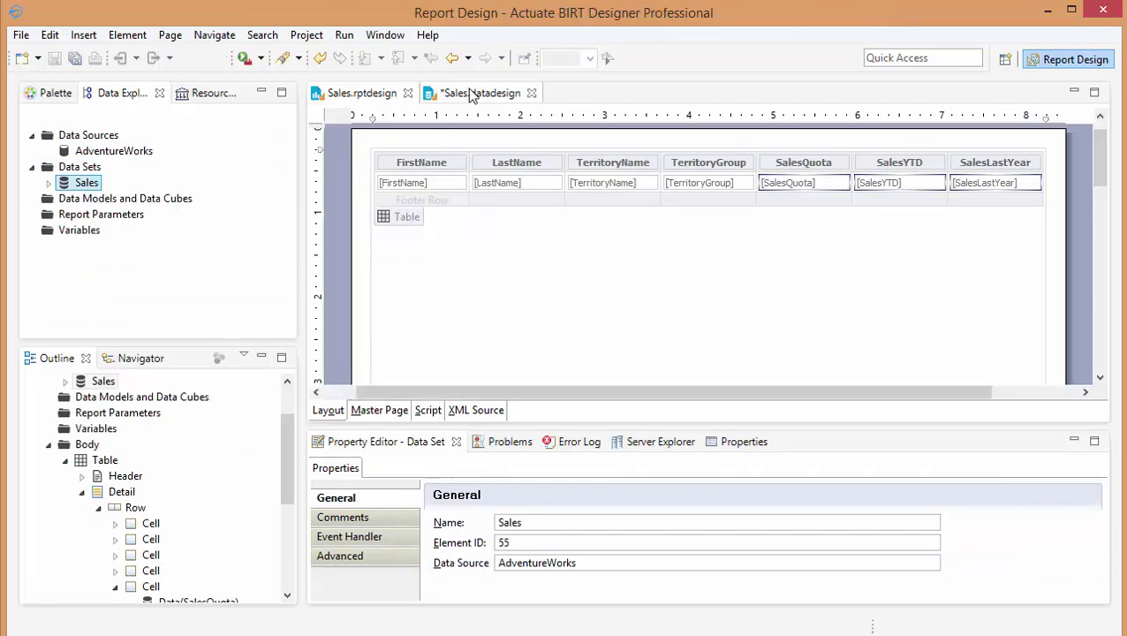
{"action": "left_click", "coordinate": [77, 173]}
{"action": "right_click", "coordinate": [80, 174]}
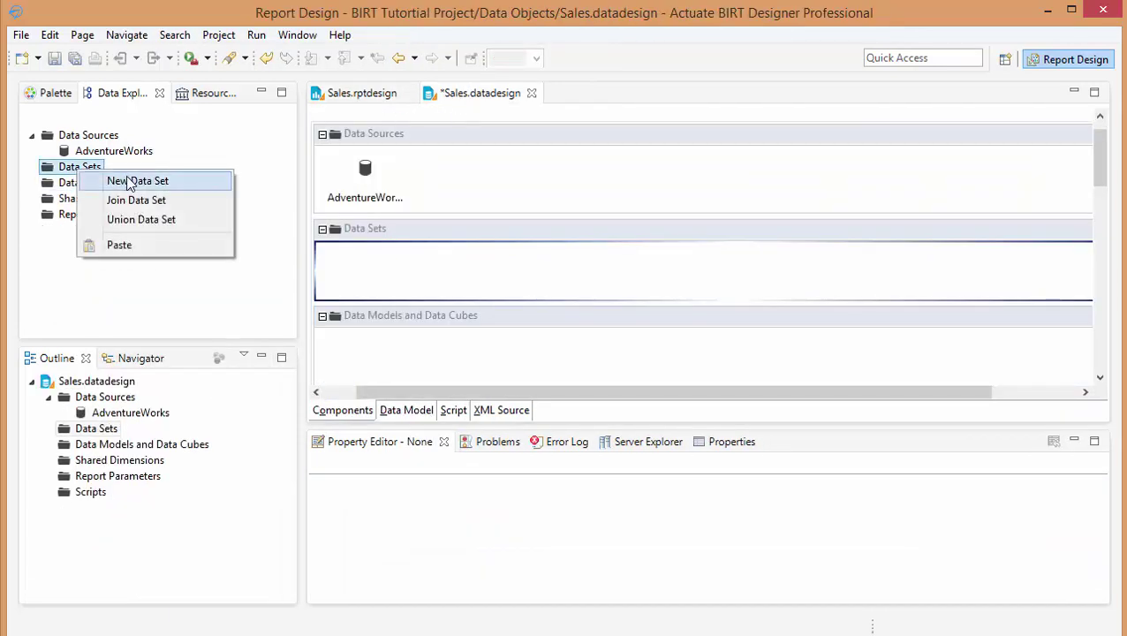
{"action": "left_click", "coordinate": [130, 244]}
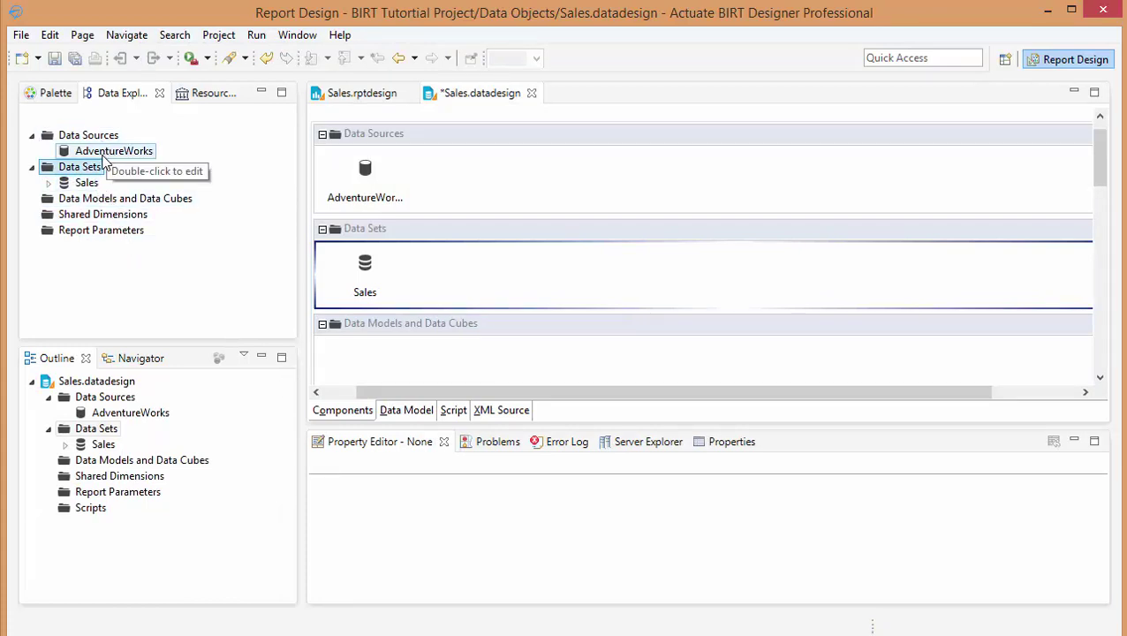
Create a new data cube in the data object and name it SalesDataCube
{"action": "left_click", "coordinate": [110, 202]}
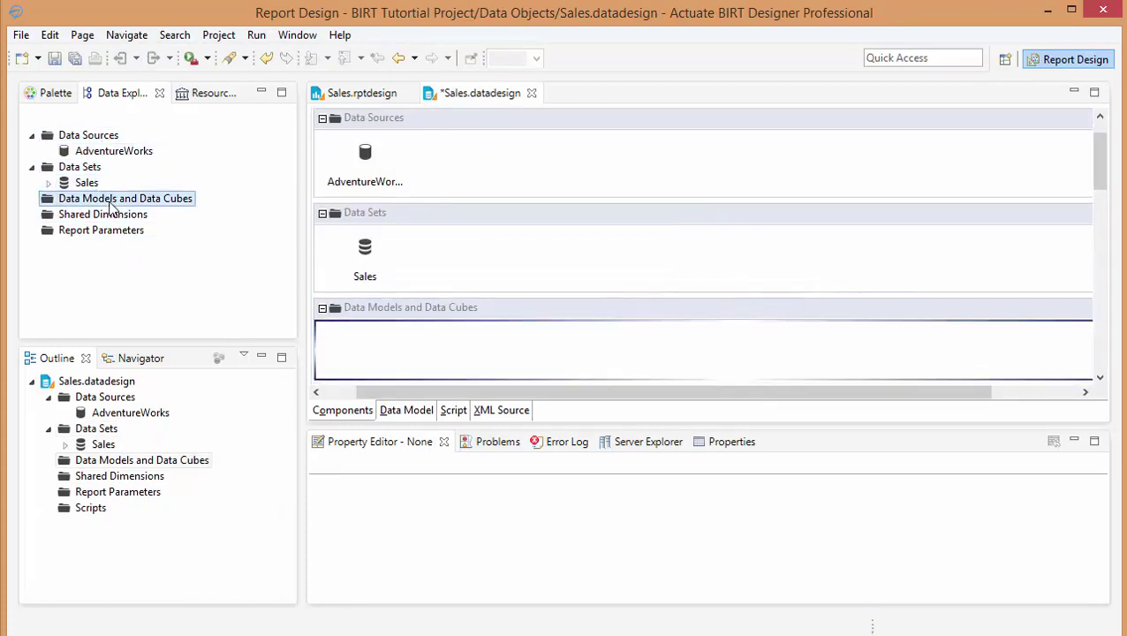
{"action": "right_click", "coordinate": [111, 205]}
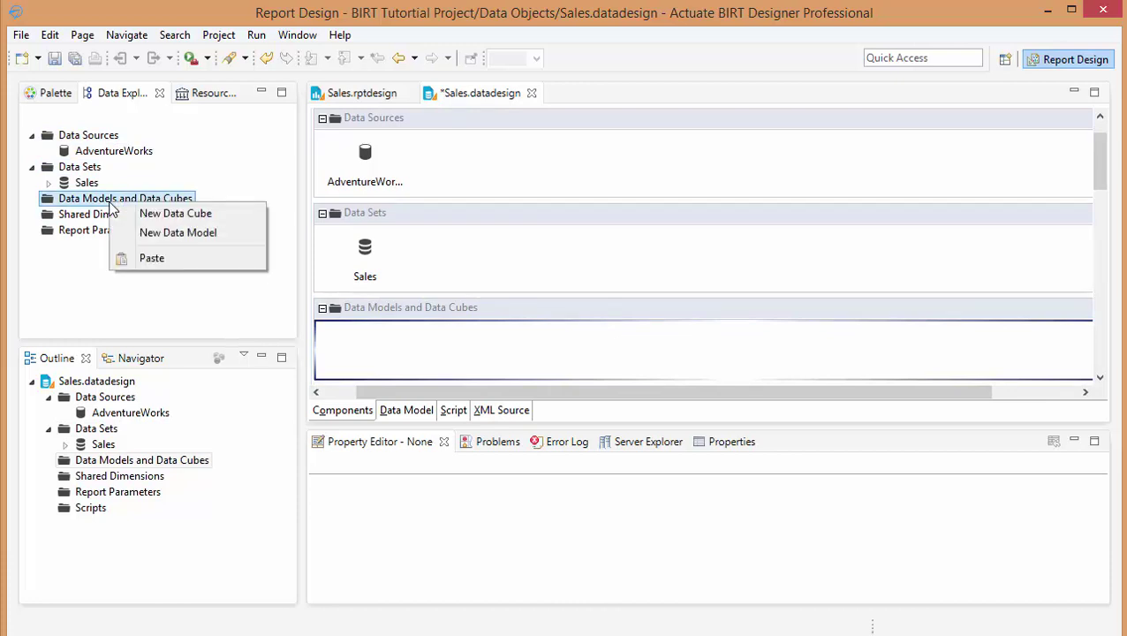
{"action": "left_click", "coordinate": [167, 215]}
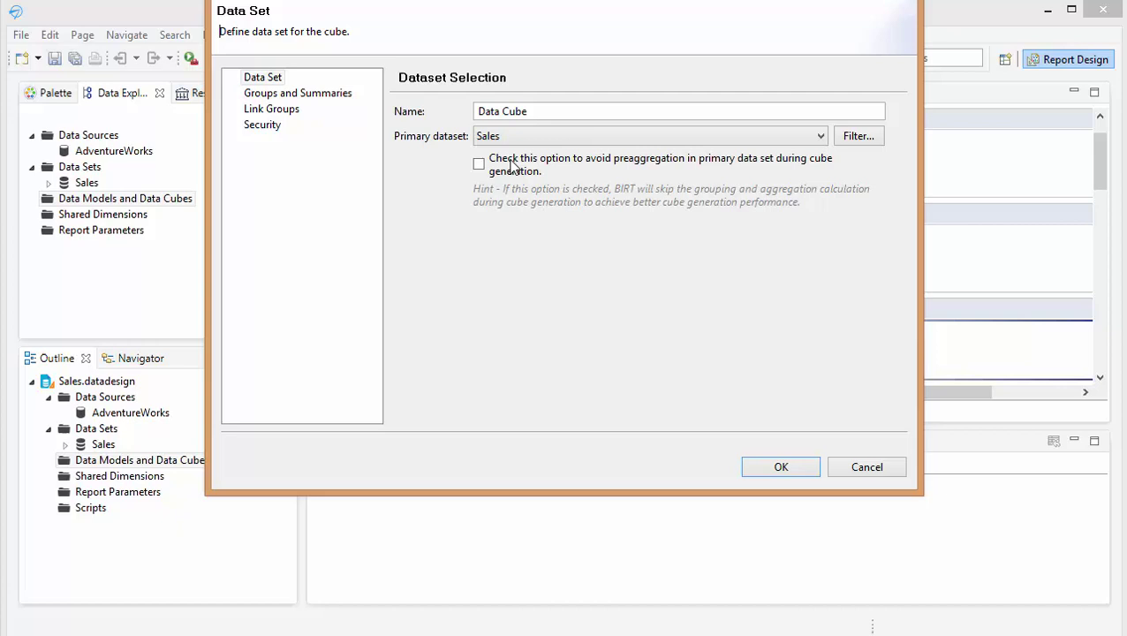
{"action": "left_click_drag", "start_coordinate": [552, 111], "coordinate": [448, 112]}
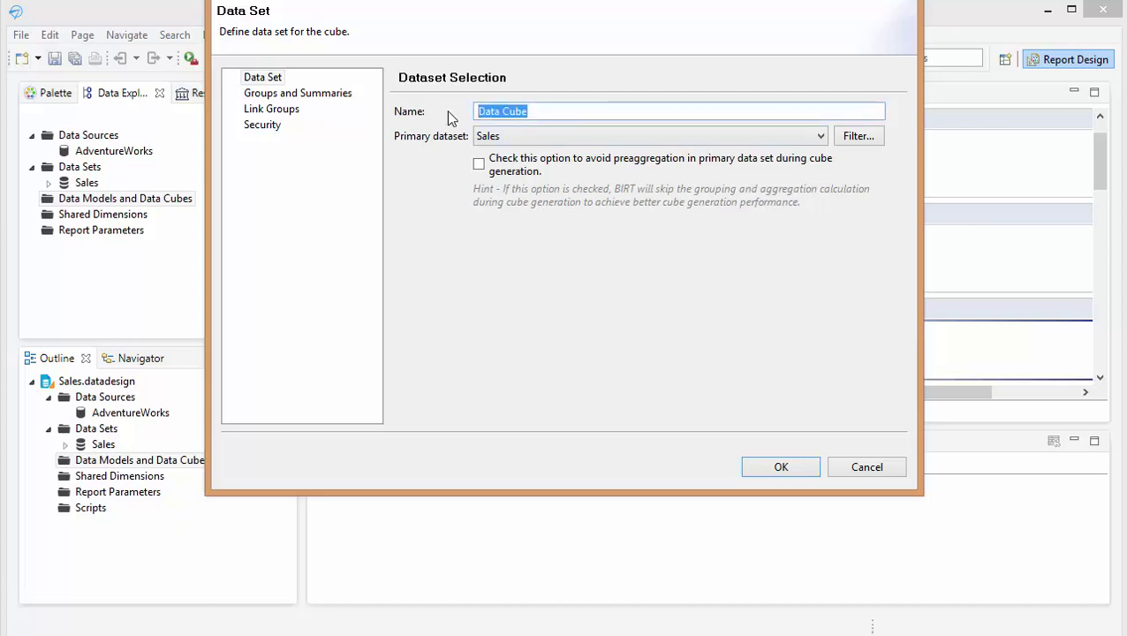
{"action": "type", "text": "S"}
{"action": "key", "text": "BackSpace"}
{"action": "type", "text": "SalesDataC"}
Select Sales as the cube's primary dataset and go to its groups and summaries settings
{"action": "left_click", "coordinate": [321, 93]}
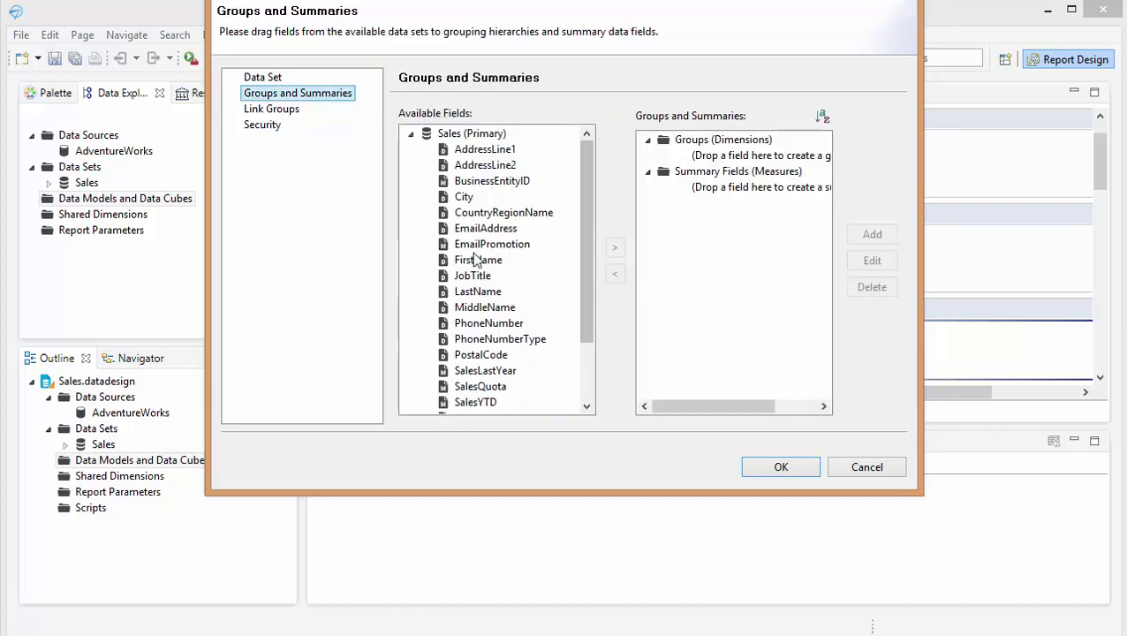
{"action": "left_click", "coordinate": [262, 78]}
{"action": "left_click", "coordinate": [708, 141]}
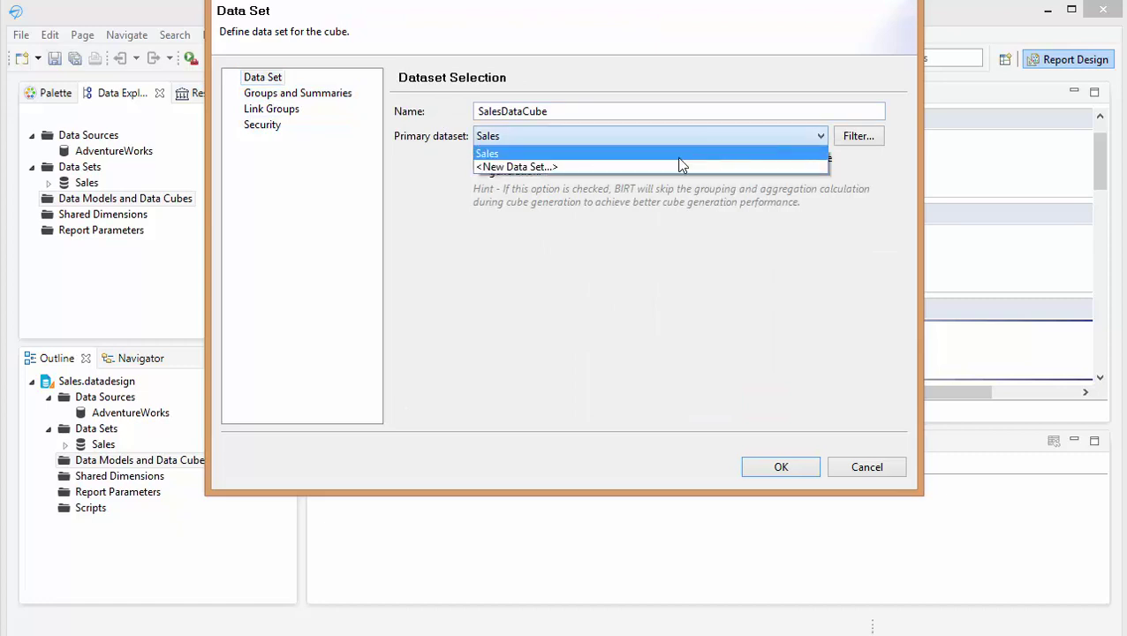
{"action": "left_click", "coordinate": [681, 156]}
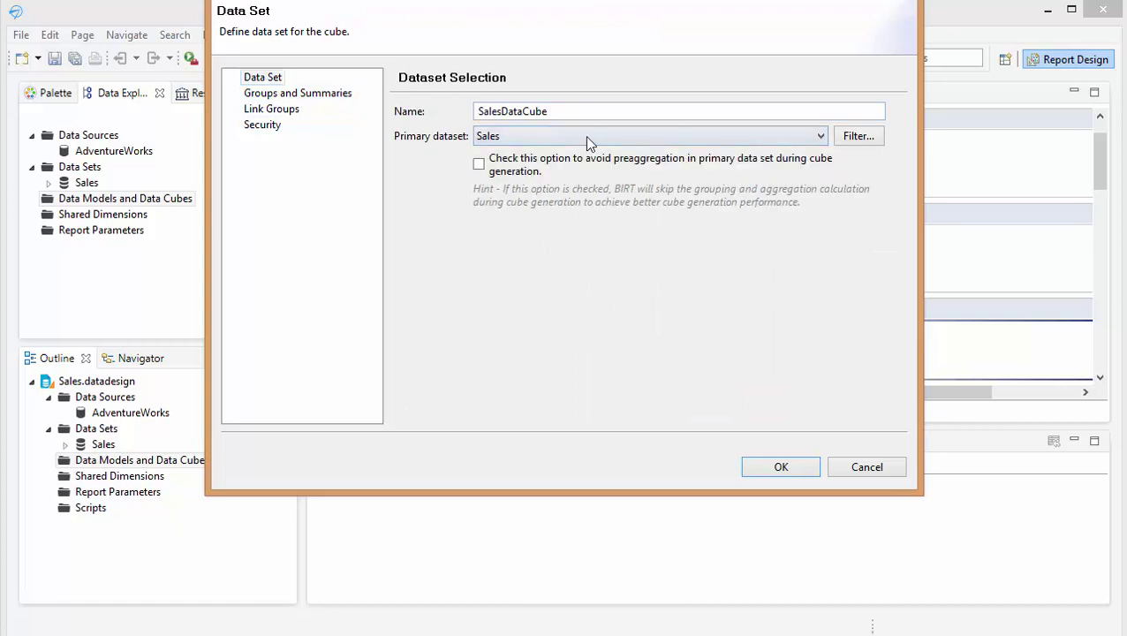
{"action": "left_click", "coordinate": [287, 94]}
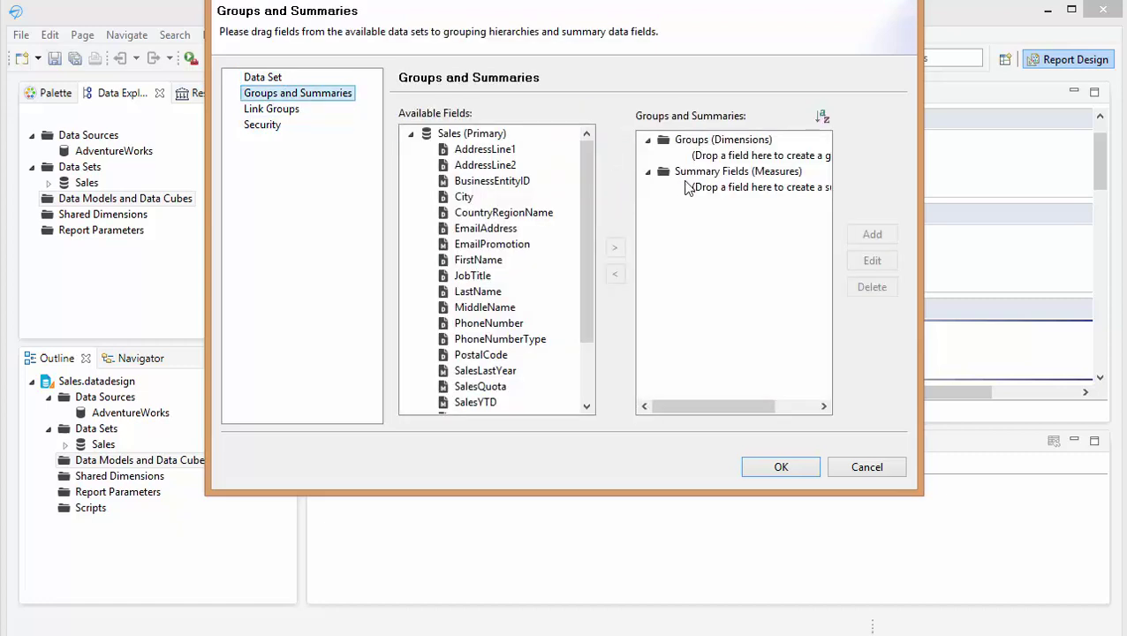
{"action": "left_click", "coordinate": [732, 155]}
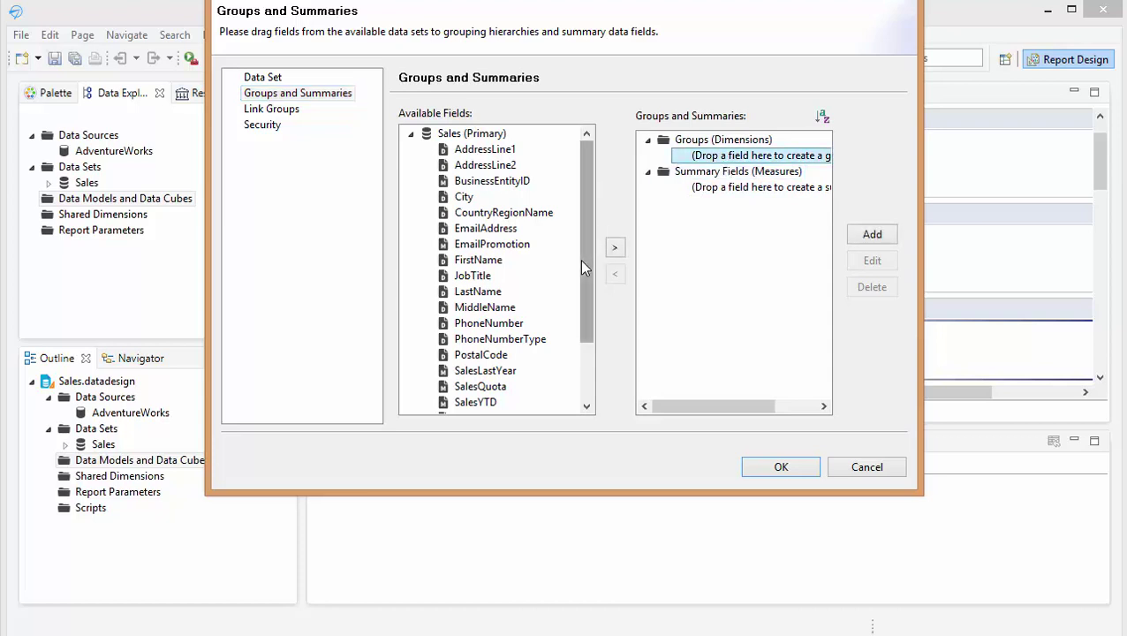
{"action": "left_click_drag", "start_coordinate": [582, 264], "coordinate": [584, 310]}
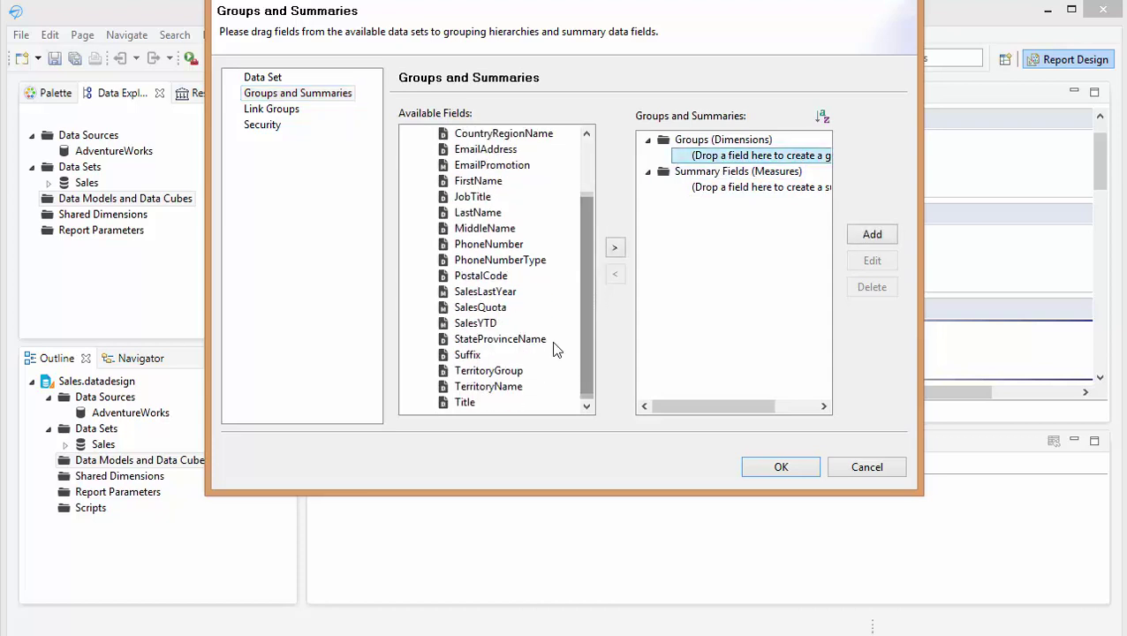
{"action": "left_click", "coordinate": [522, 388]}
{"action": "left_click", "coordinate": [613, 251]}
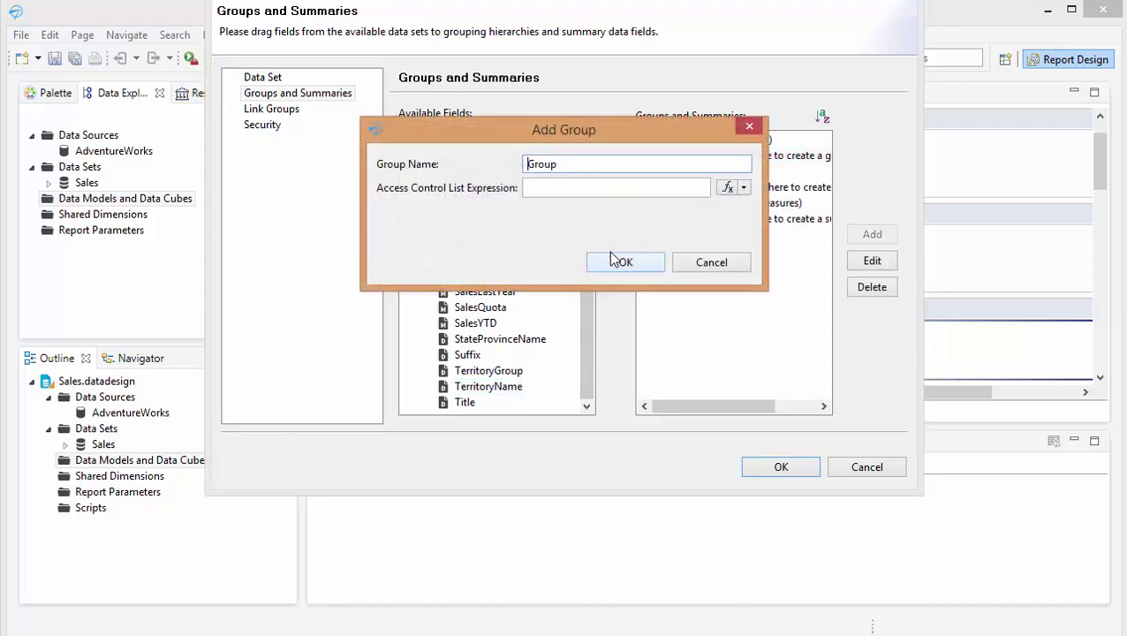
{"action": "left_click", "coordinate": [709, 264]}
Create a dimension group named Territory from the TerritoryName field and add LastName as the level beneath TerritoryName
{"action": "left_click", "coordinate": [521, 388]}
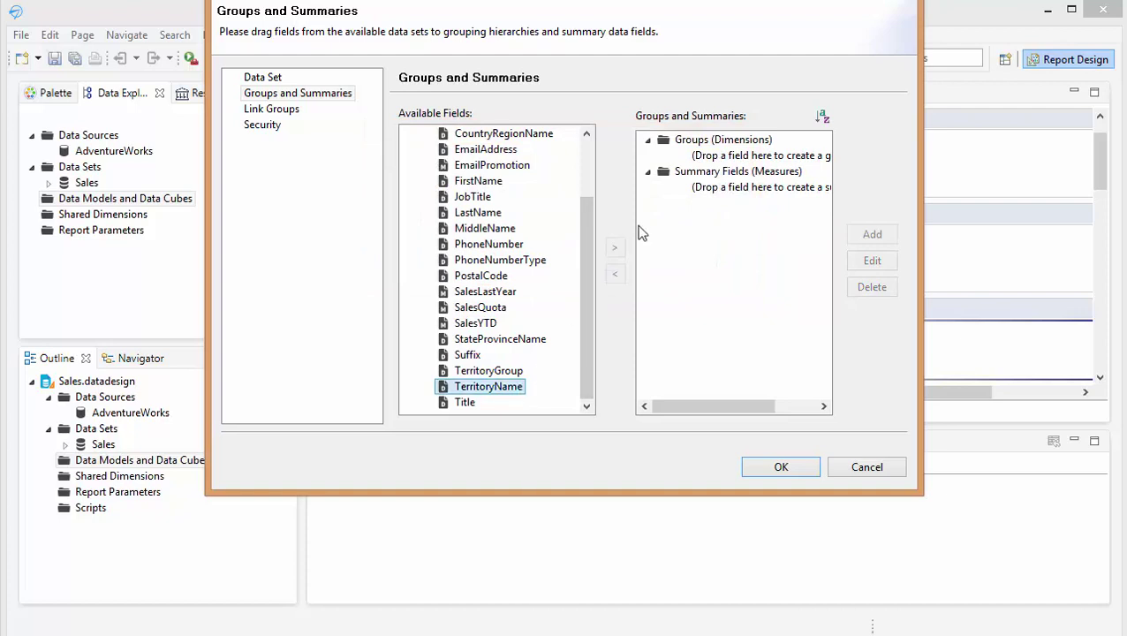
{"action": "left_click", "coordinate": [759, 155]}
{"action": "left_click_drag", "start_coordinate": [488, 387], "coordinate": [743, 164]}
{"action": "left_click_drag", "start_coordinate": [636, 163], "coordinate": [513, 164]}
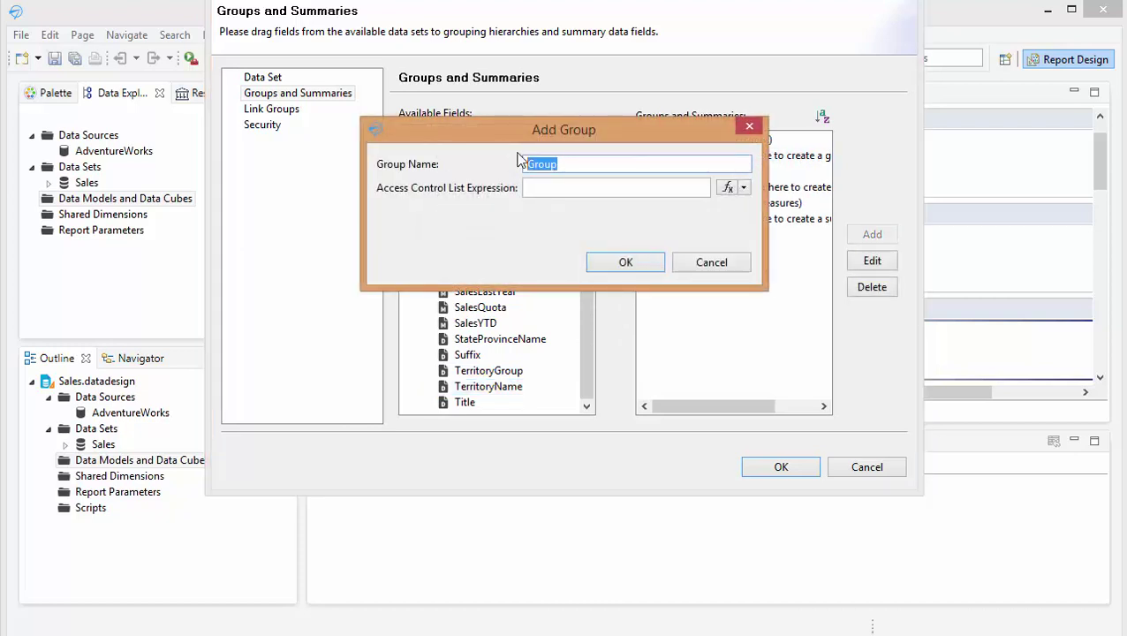
{"action": "type", "text": "Territory"}
{"action": "left_click", "coordinate": [624, 260]}
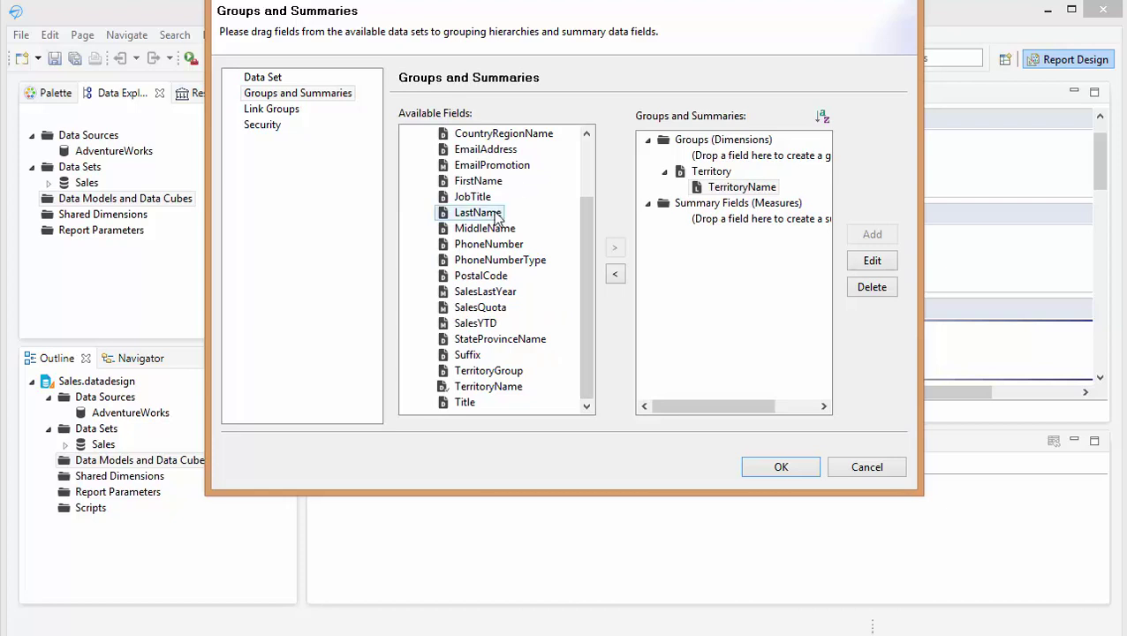
{"action": "left_click", "coordinate": [494, 214]}
{"action": "left_click", "coordinate": [613, 250]}
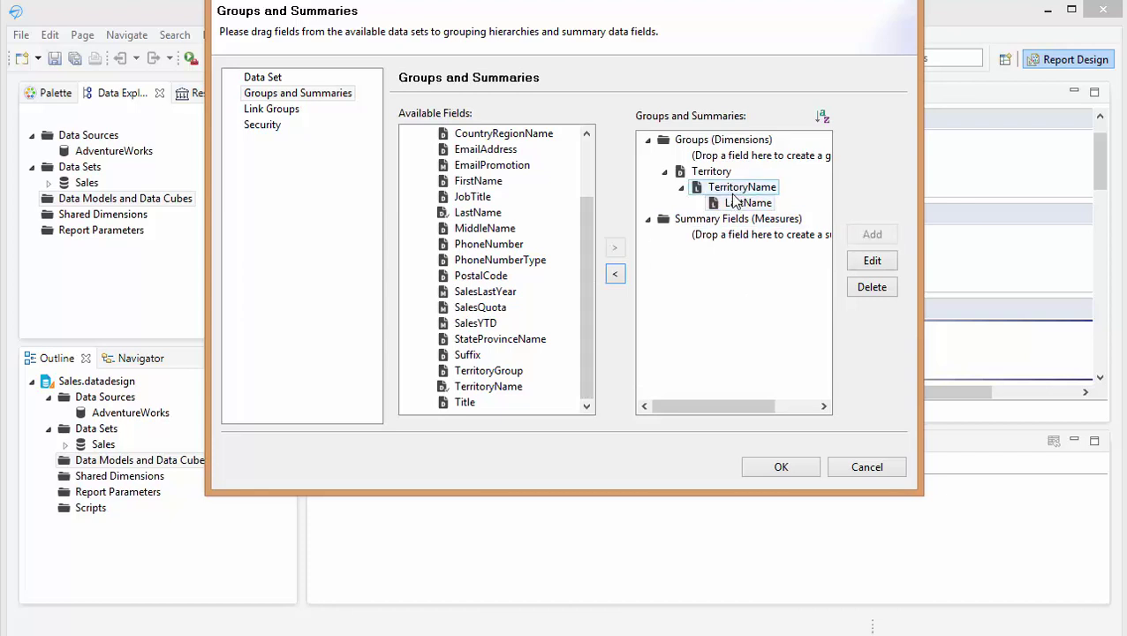
Add SalesLastYear, SalesQuota and SalesYTD to the cube's summary fields as measures
{"action": "left_click", "coordinate": [744, 234]}
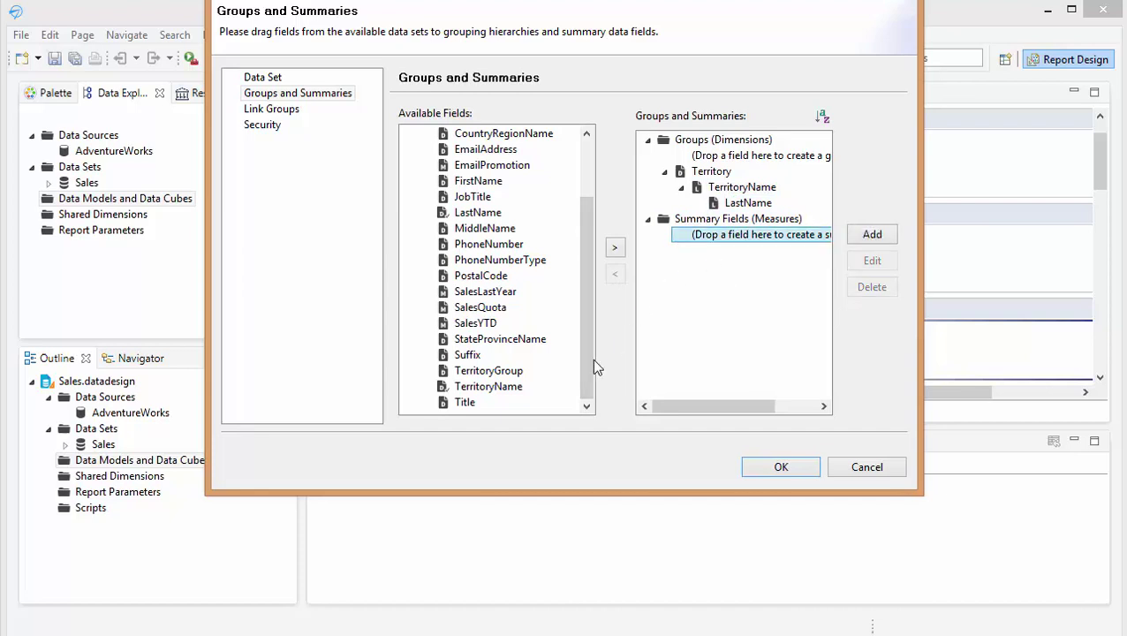
{"action": "left_click_drag", "start_coordinate": [586, 369], "coordinate": [581, 398]}
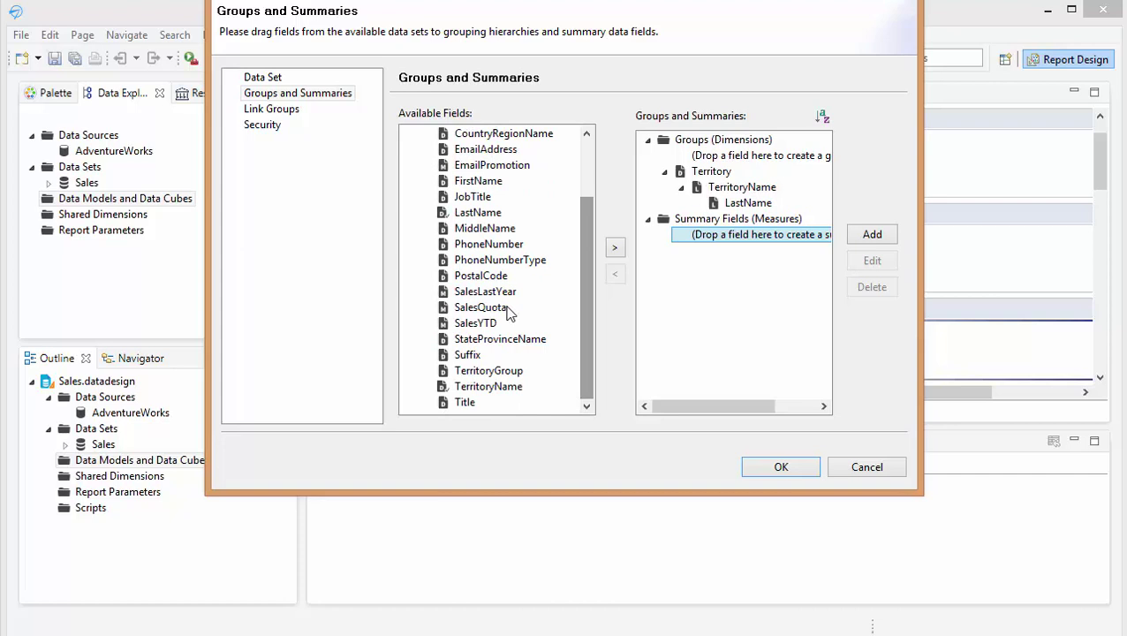
{"action": "left_click", "coordinate": [497, 294]}
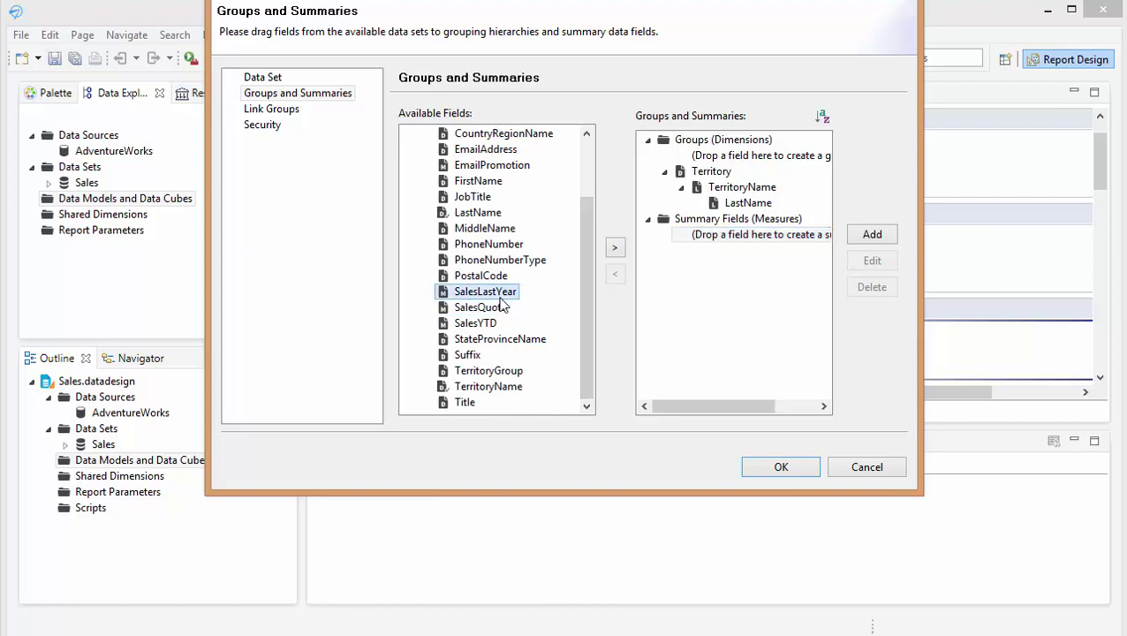
{"action": "left_click", "coordinate": [613, 250]}
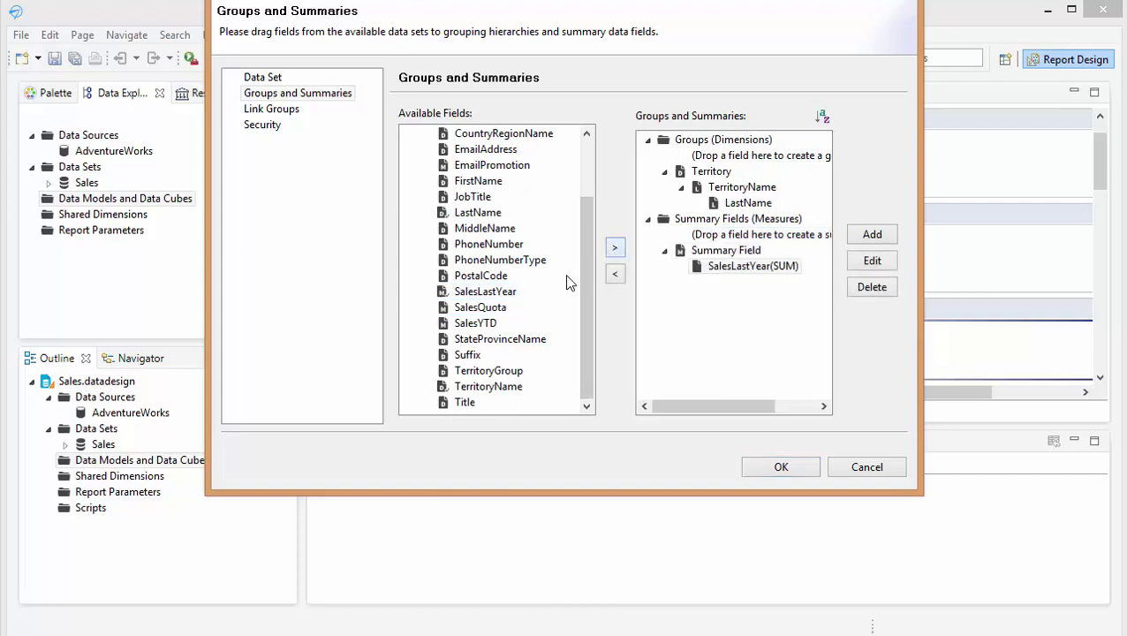
{"action": "left_click", "coordinate": [482, 307]}
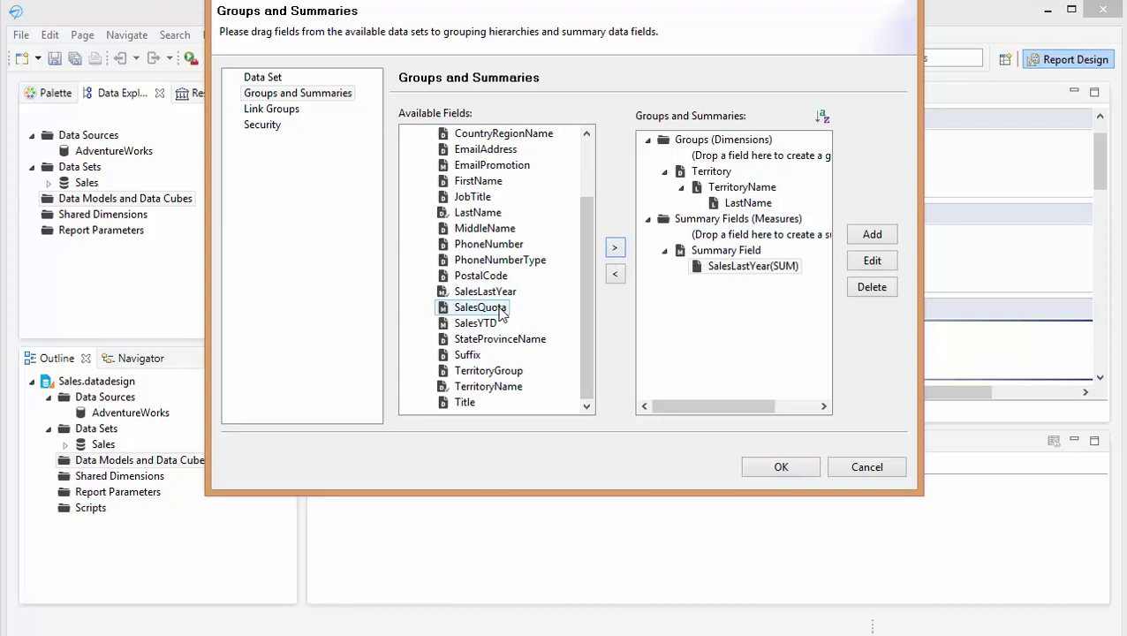
{"action": "left_click", "coordinate": [614, 249]}
{"action": "left_click", "coordinate": [493, 323]}
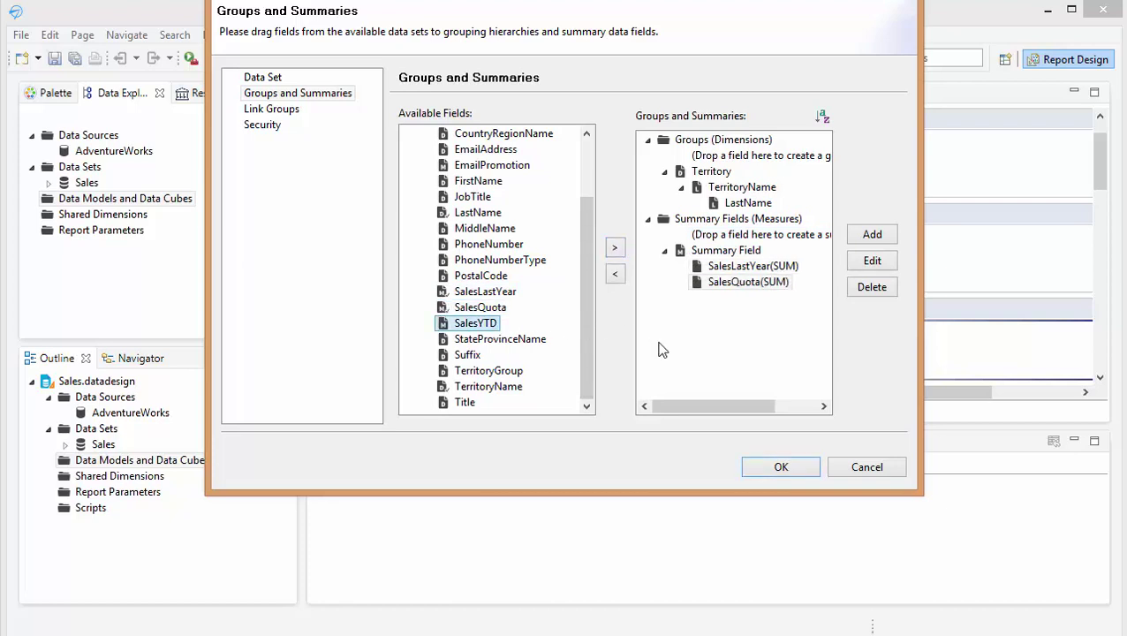
{"action": "left_click", "coordinate": [615, 248]}
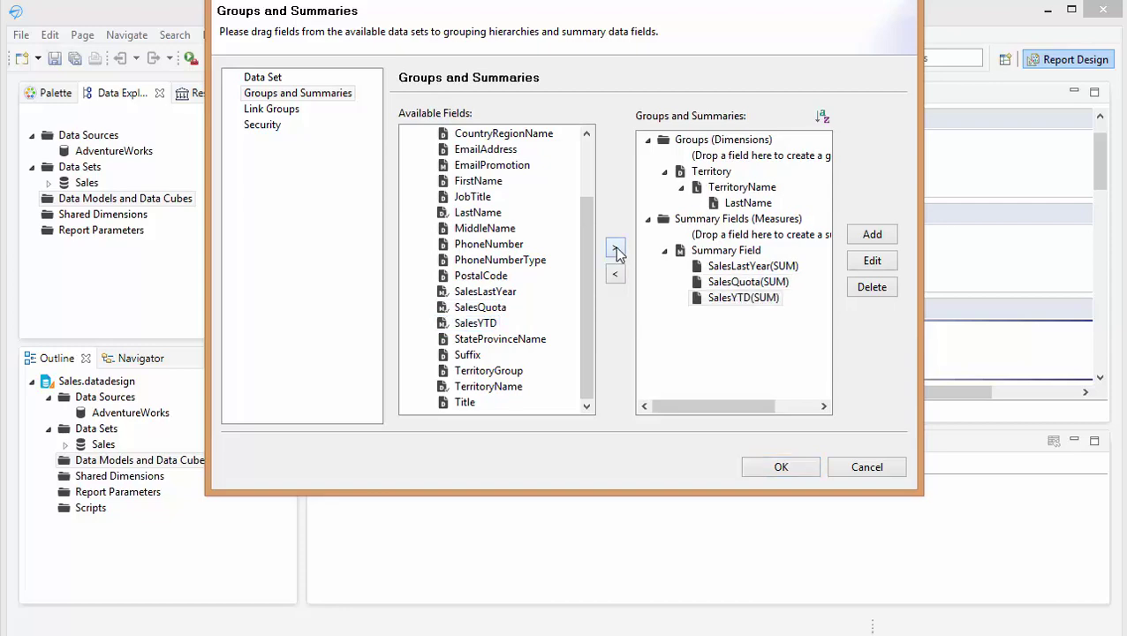
Format the SalesLastYear measure as currency with a 1000s separator and the $ symbol
{"action": "left_click", "coordinate": [768, 267]}
{"action": "left_click", "coordinate": [870, 261]}
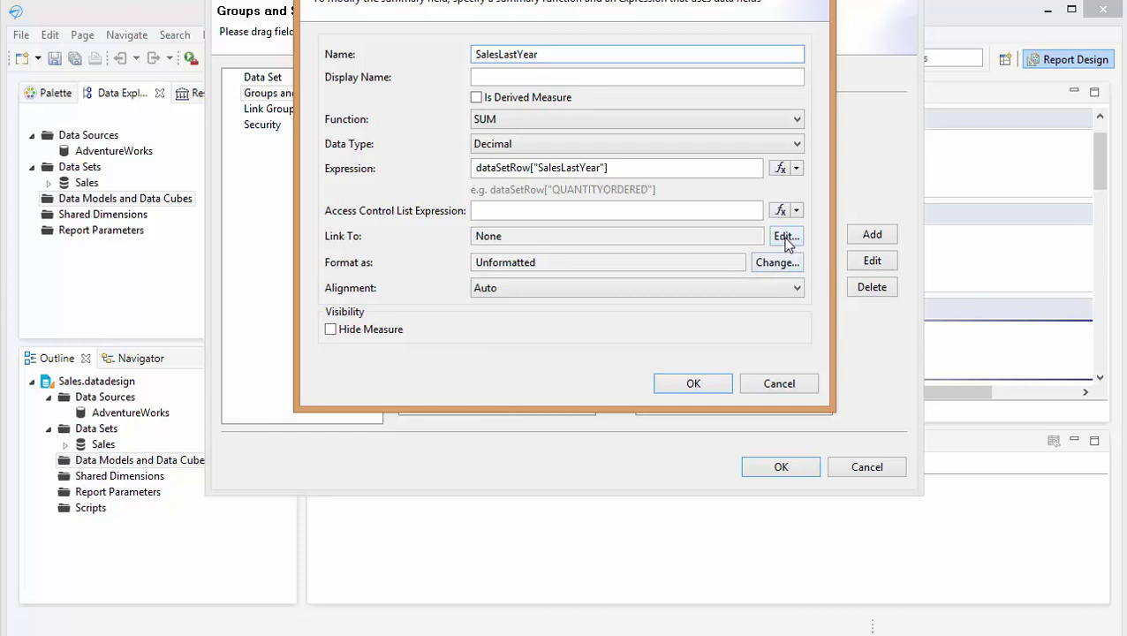
{"action": "left_click", "coordinate": [782, 263]}
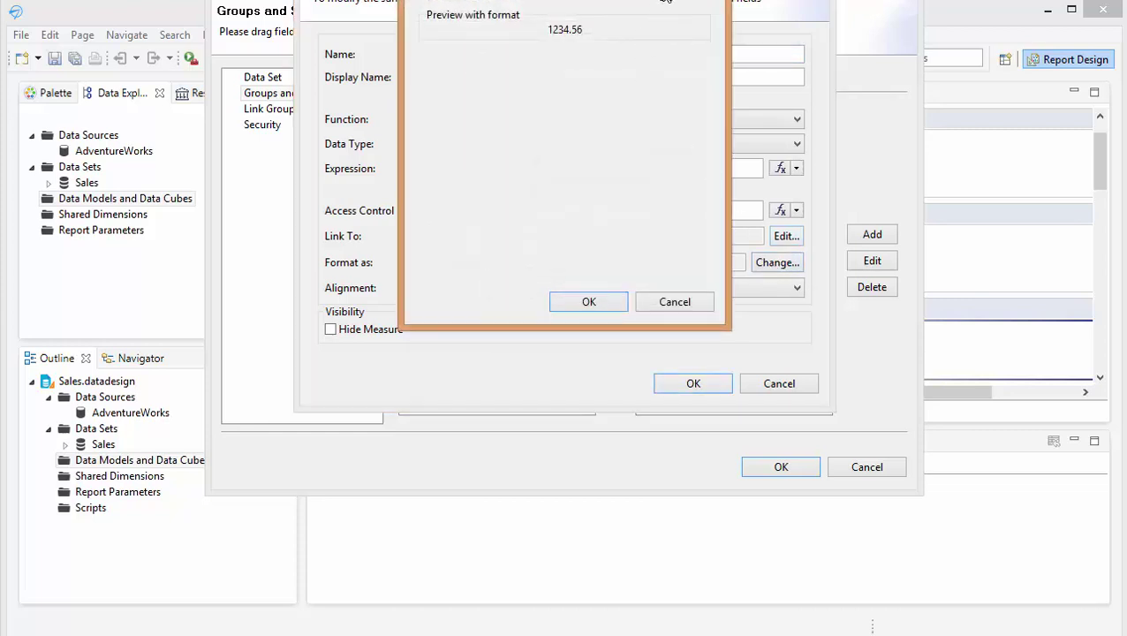
{"action": "left_click", "coordinate": [665, 2]}
{"action": "left_click", "coordinate": [634, 38]}
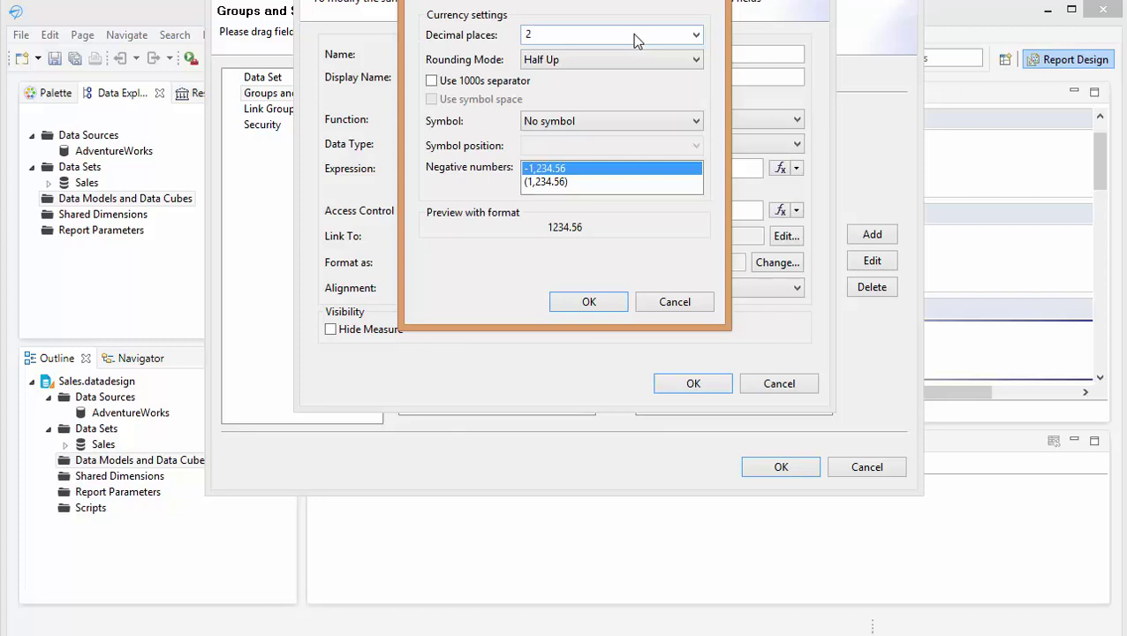
{"action": "left_click", "coordinate": [430, 80]}
{"action": "left_click", "coordinate": [658, 128]}
{"action": "left_click", "coordinate": [632, 166]}
{"action": "left_click", "coordinate": [622, 168]}
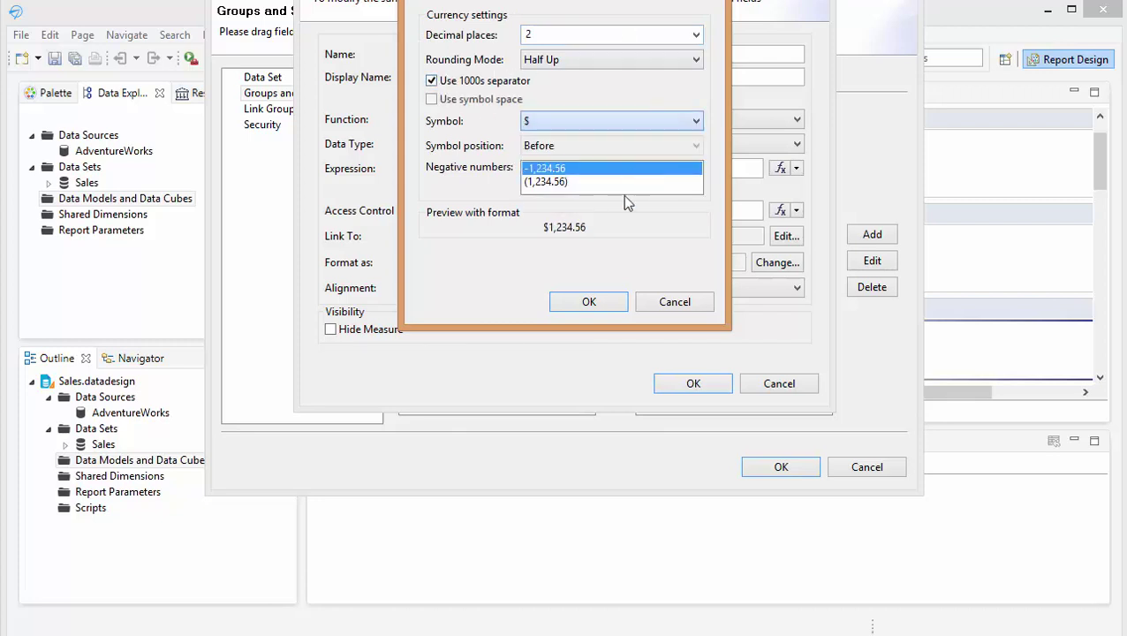
{"action": "left_click", "coordinate": [588, 301]}
{"action": "left_click", "coordinate": [686, 383]}
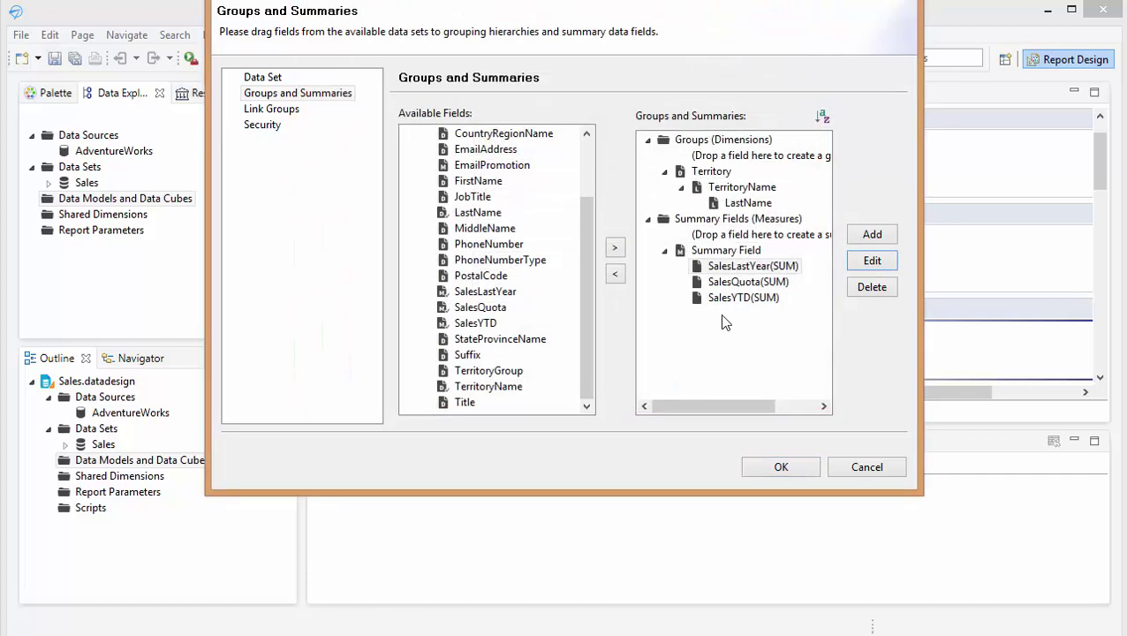
Format the SalesQuota measure as currency with the $ symbol and a 1000s separator
{"action": "left_click", "coordinate": [733, 284]}
{"action": "left_click", "coordinate": [869, 261]}
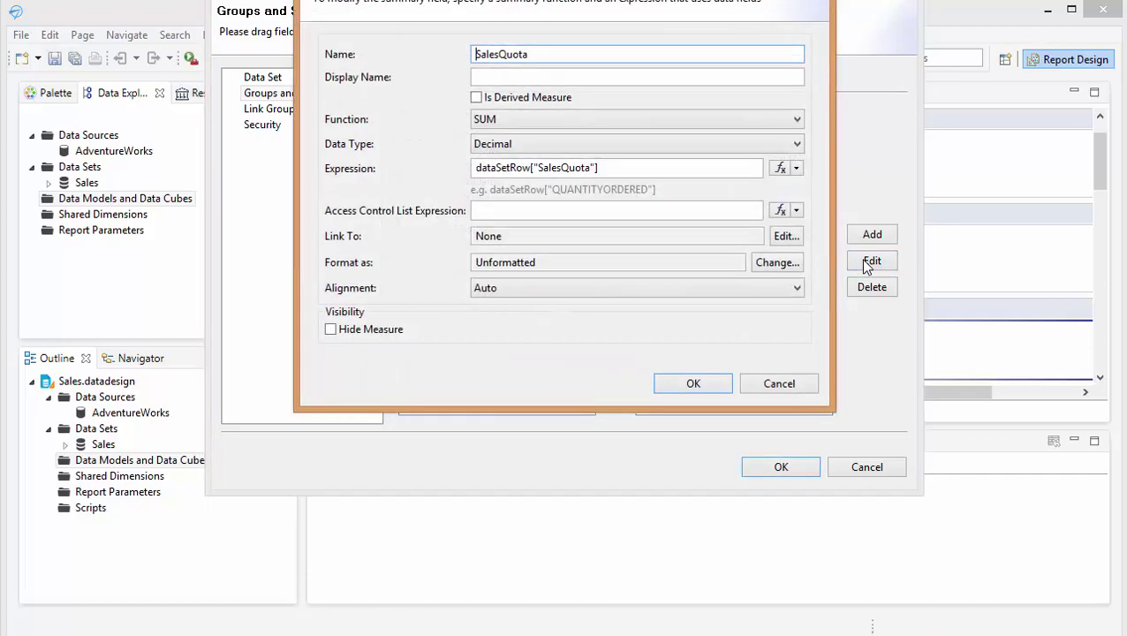
{"action": "left_click", "coordinate": [764, 264]}
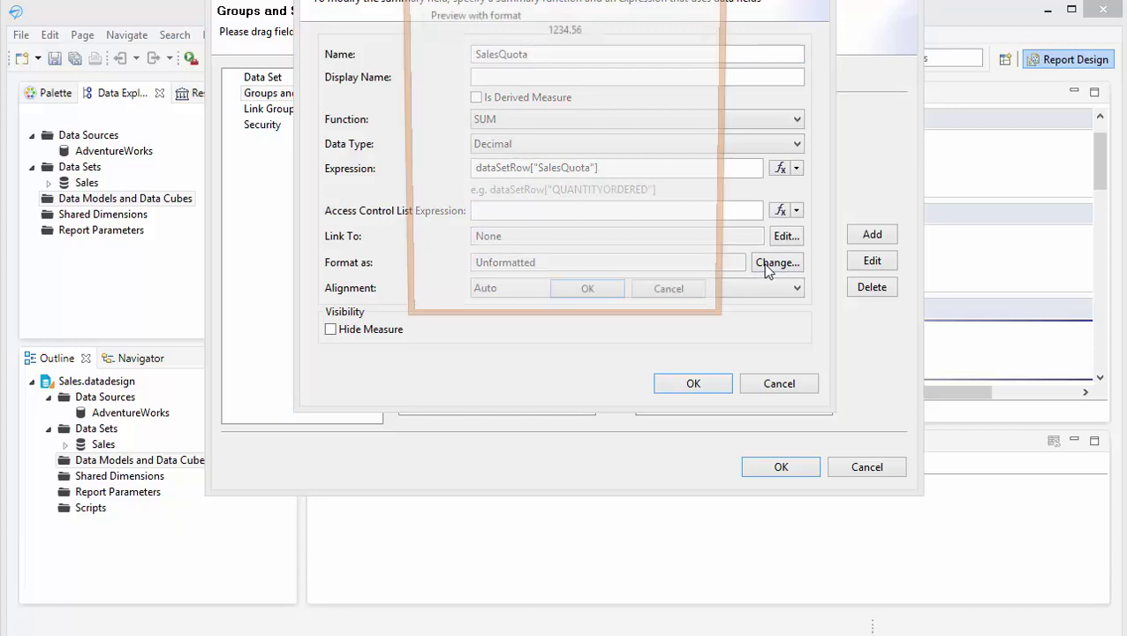
{"action": "left_click", "coordinate": [693, 5]}
{"action": "left_click", "coordinate": [693, 5]}
{"action": "left_click", "coordinate": [679, 34]}
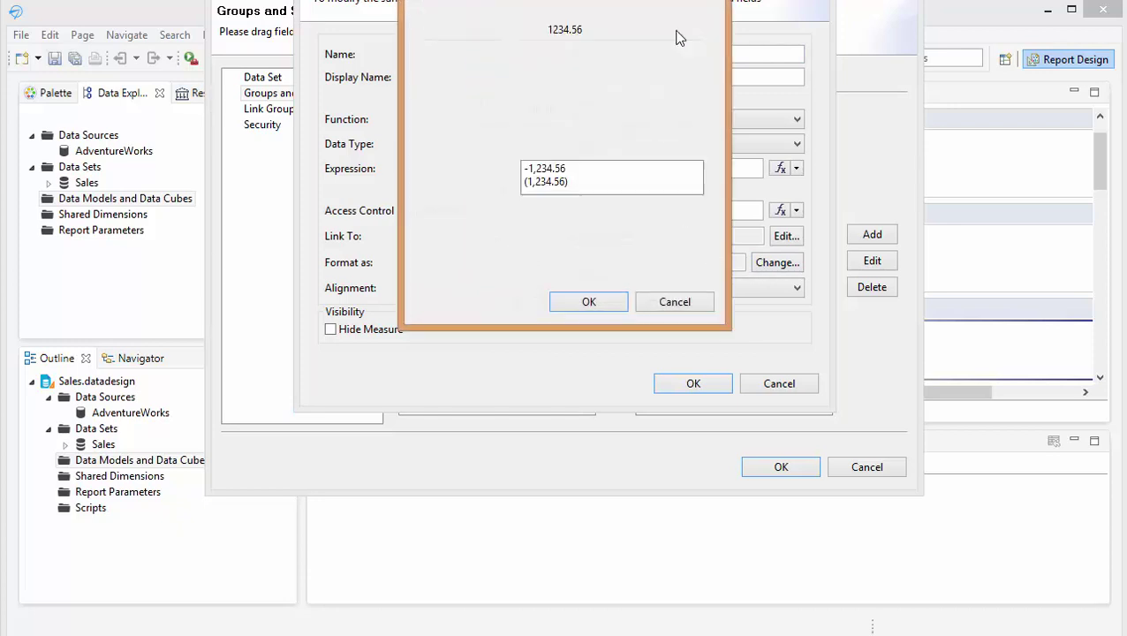
{"action": "left_click", "coordinate": [654, 125]}
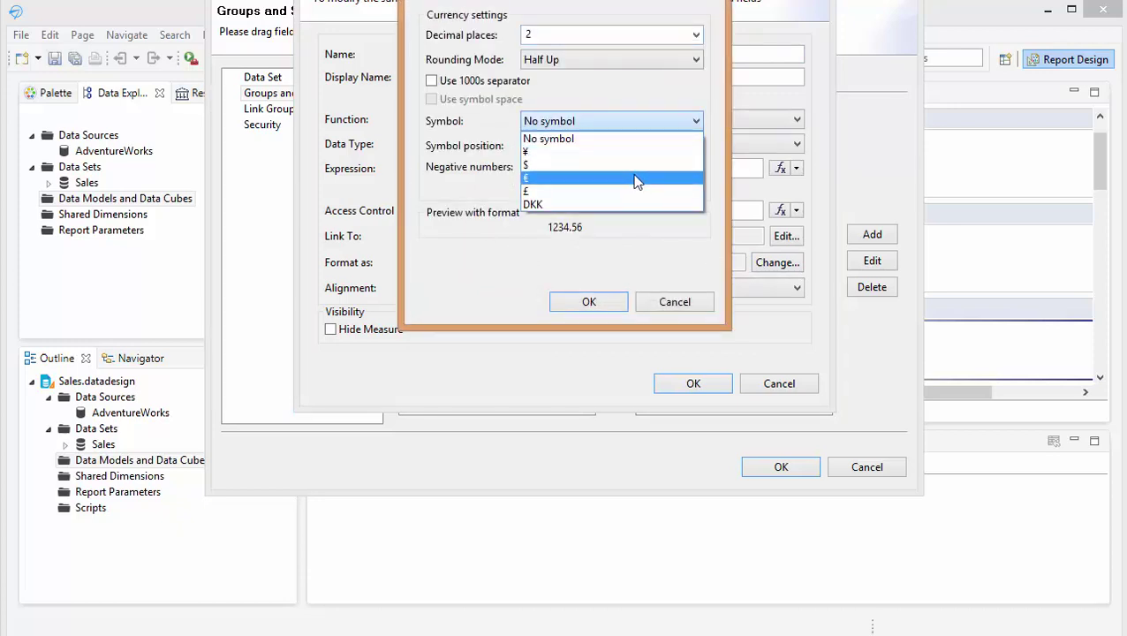
{"action": "left_click", "coordinate": [642, 175]}
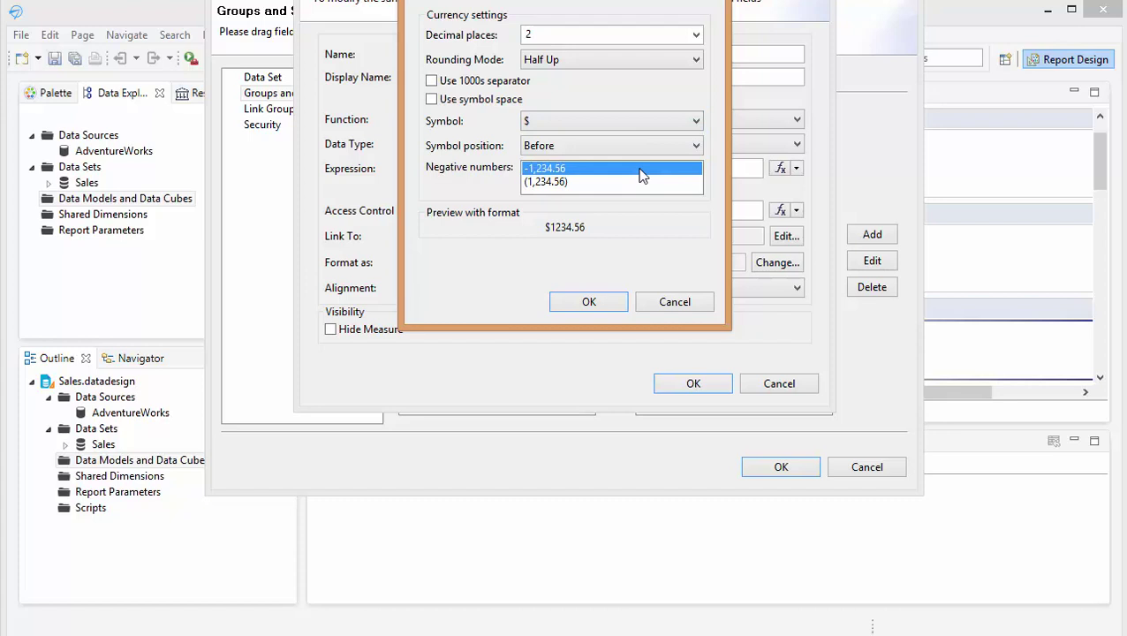
{"action": "left_click", "coordinate": [477, 82]}
{"action": "left_click", "coordinate": [583, 303]}
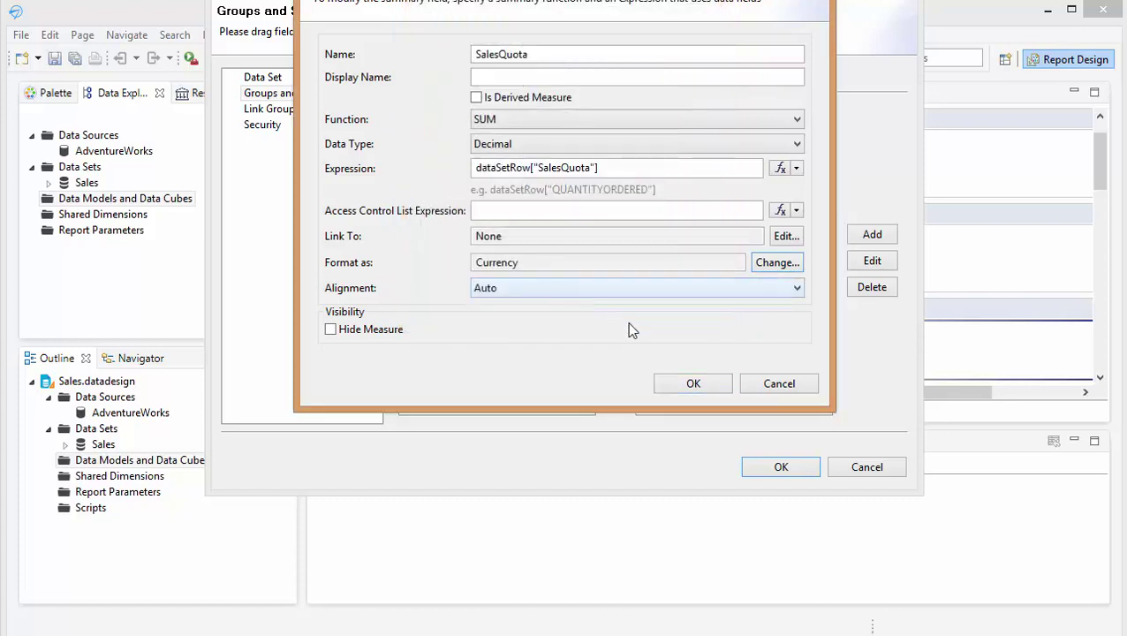
{"action": "left_click", "coordinate": [685, 385]}
Format the SalesYTD measure as currency with the $ symbol and a 1000s separator, and finish creating the data cube
{"action": "left_click", "coordinate": [743, 297]}
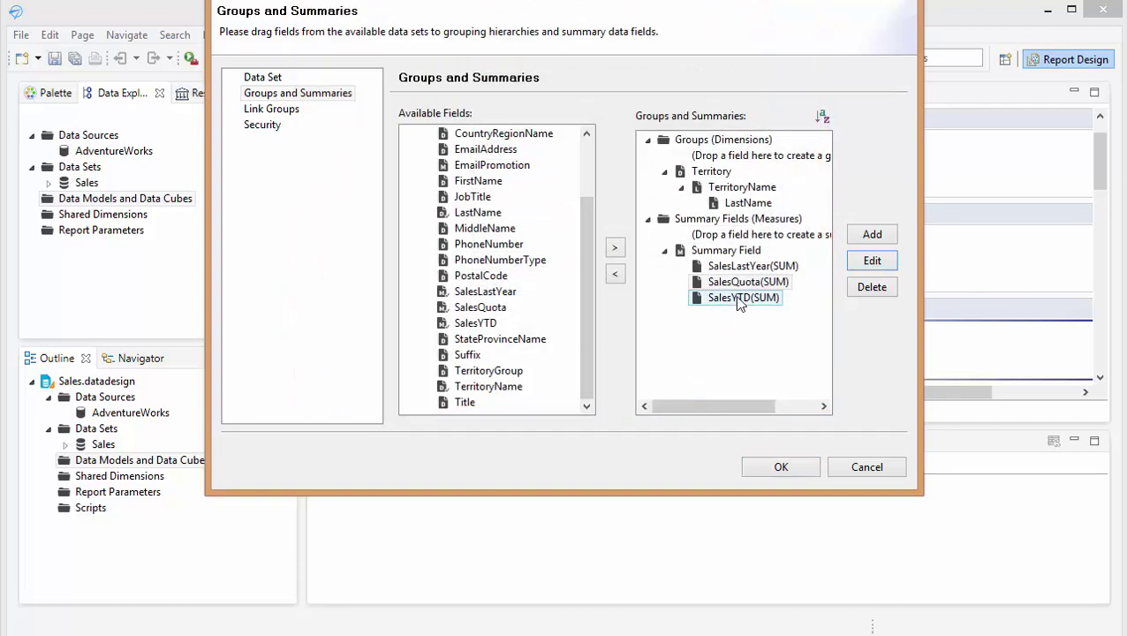
{"action": "left_click", "coordinate": [870, 261]}
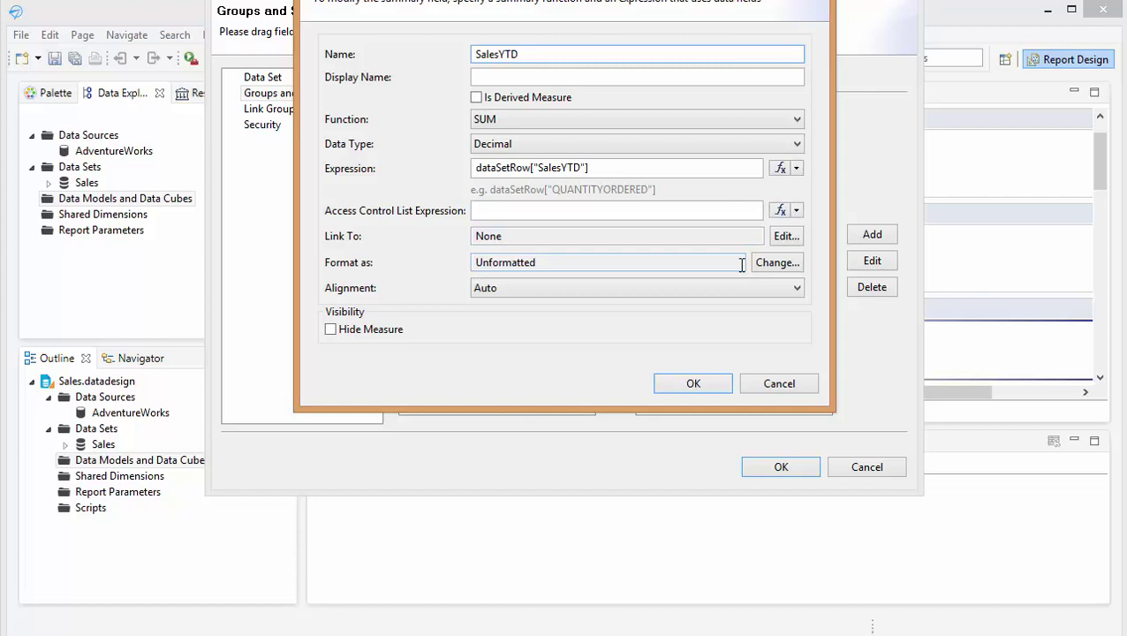
{"action": "left_click", "coordinate": [769, 263]}
{"action": "left_click", "coordinate": [682, 3]}
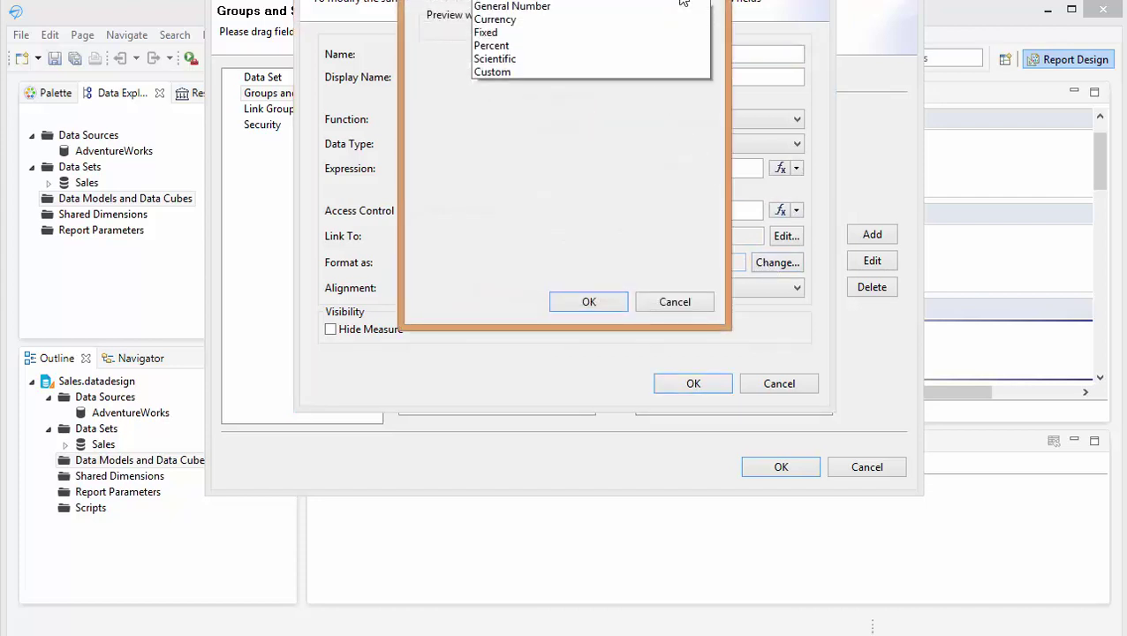
{"action": "left_click", "coordinate": [609, 30]}
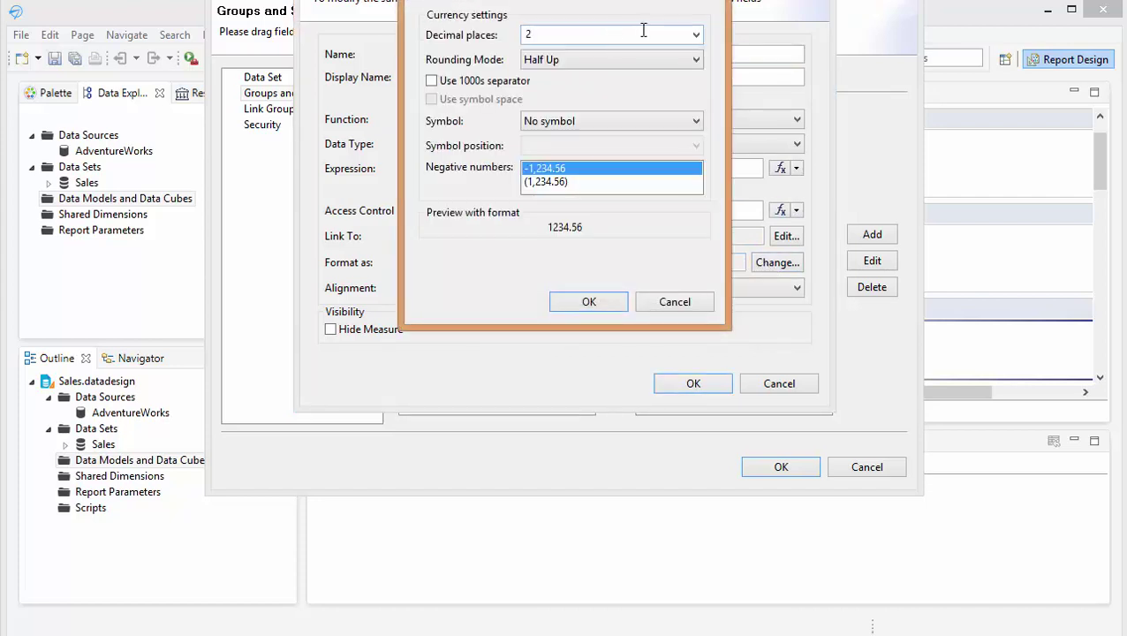
{"action": "left_click", "coordinate": [676, 121]}
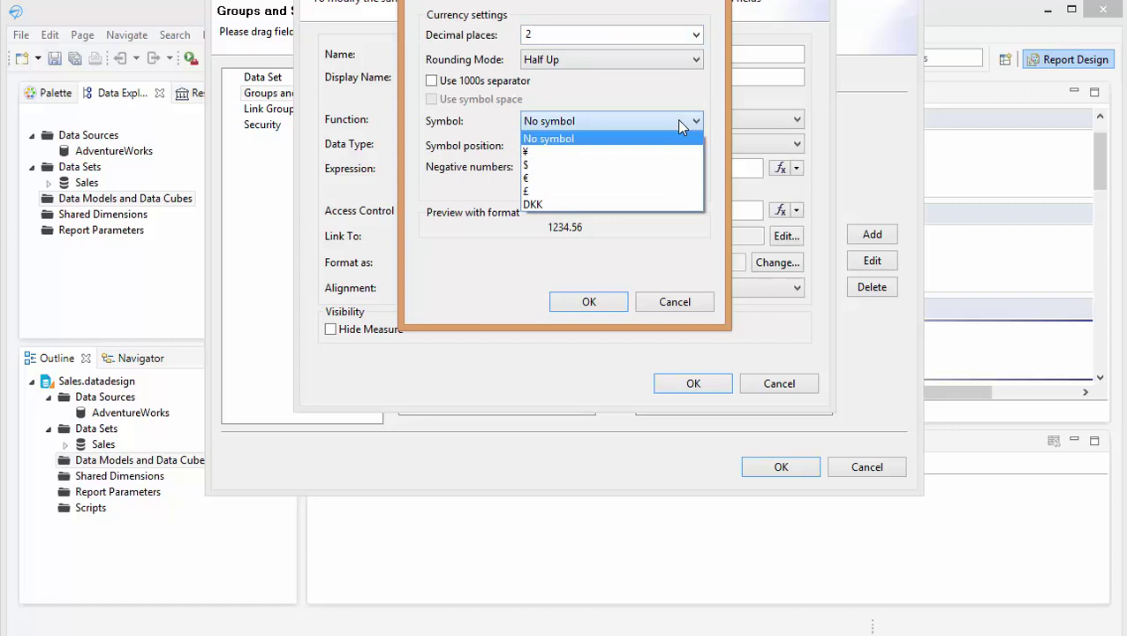
{"action": "left_click", "coordinate": [658, 165]}
{"action": "left_click", "coordinate": [654, 170]}
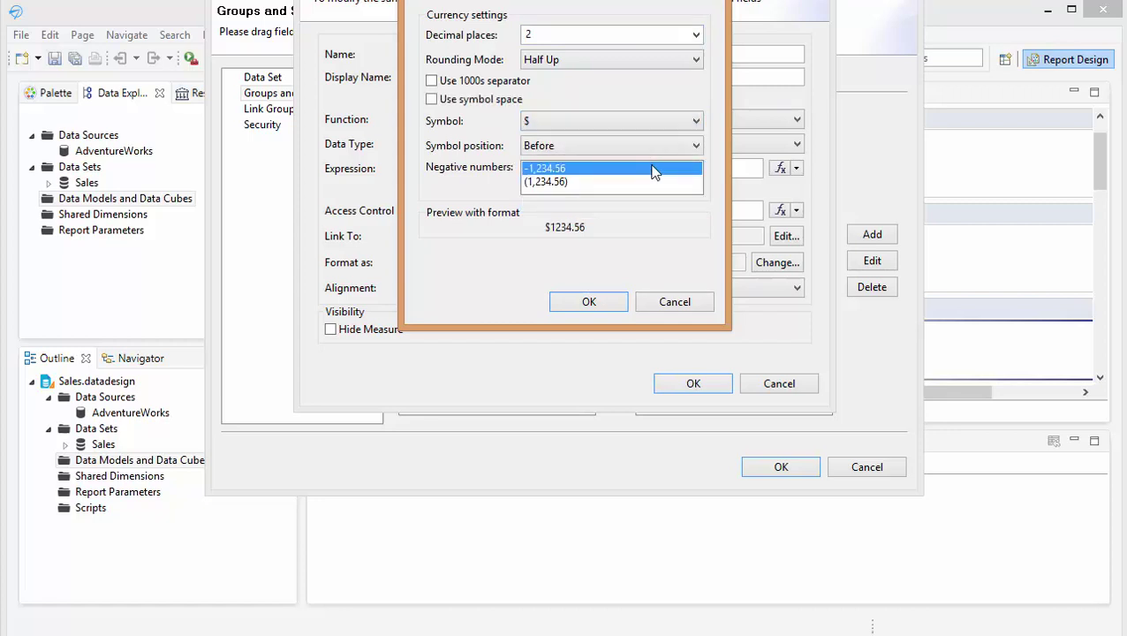
{"action": "left_click", "coordinate": [432, 82]}
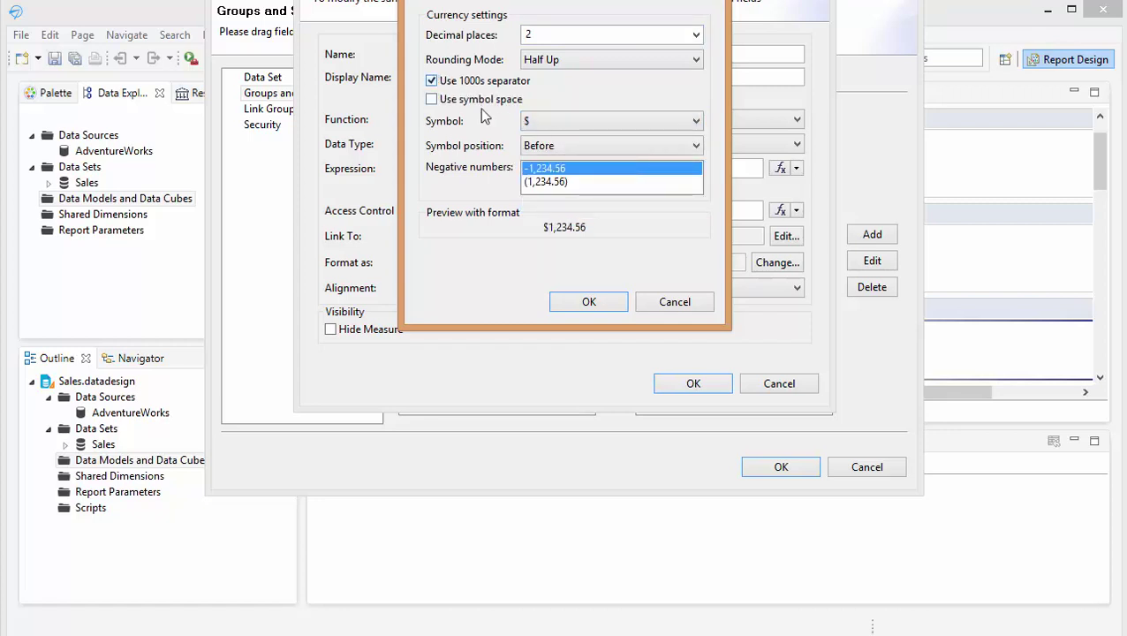
{"action": "left_click", "coordinate": [588, 301]}
{"action": "left_click", "coordinate": [679, 386]}
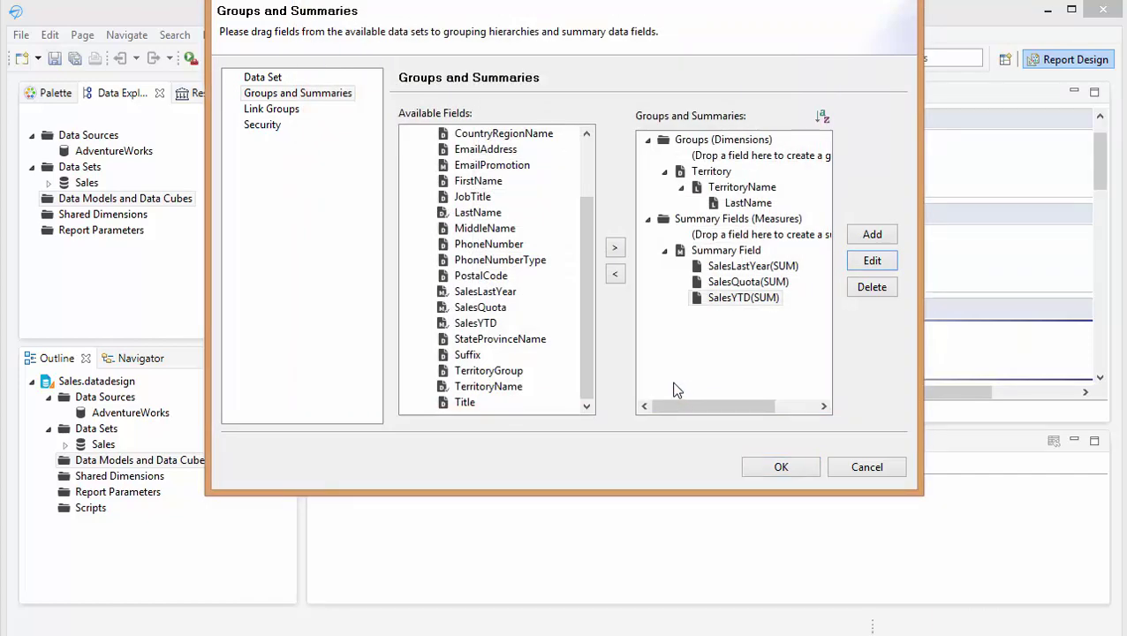
{"action": "left_click", "coordinate": [768, 473]}
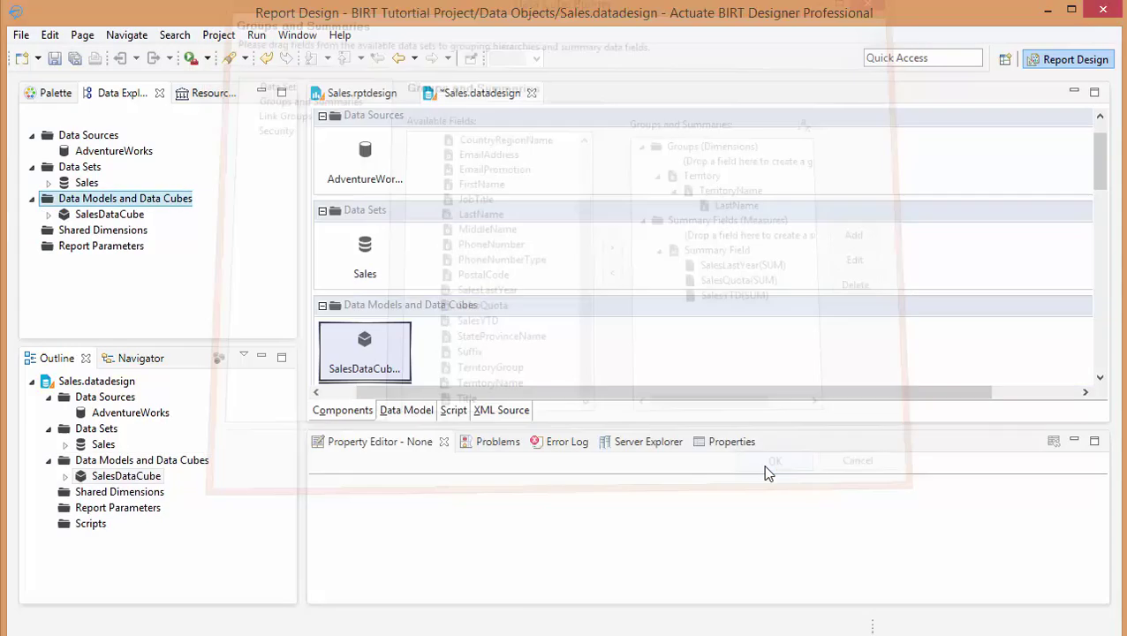